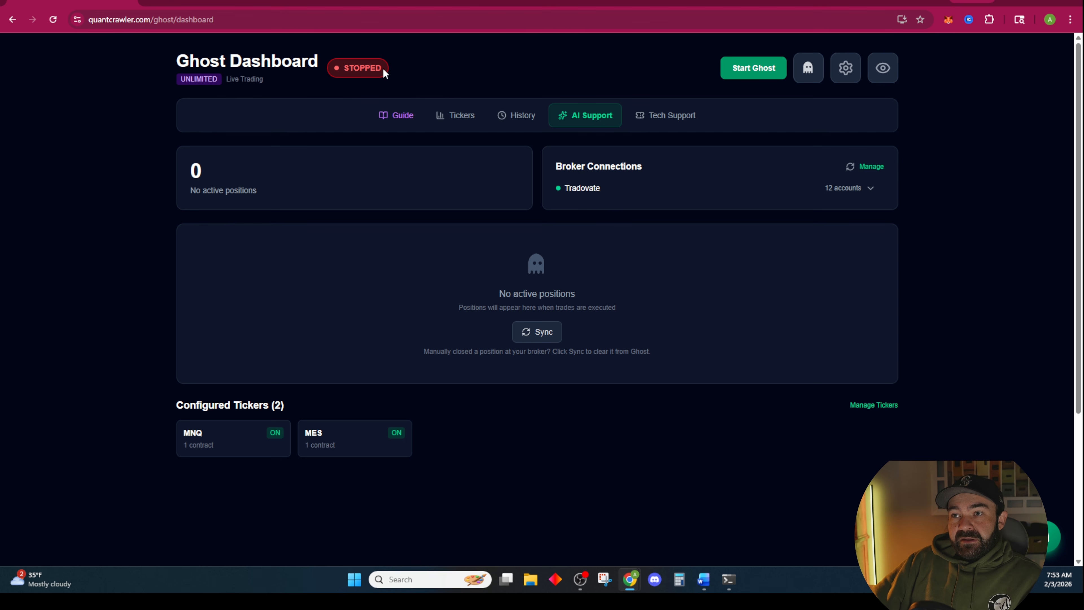
Step: Start the Ghost bot from the dashboard so that it is running
left_click_drag(340, 70, 383, 76)
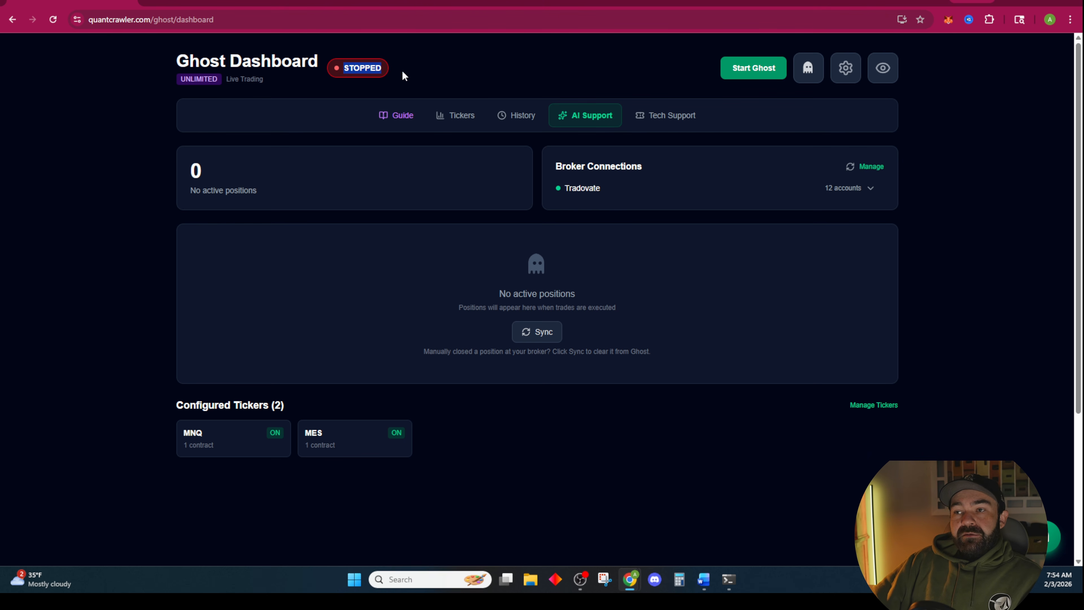
left_click(480, 72)
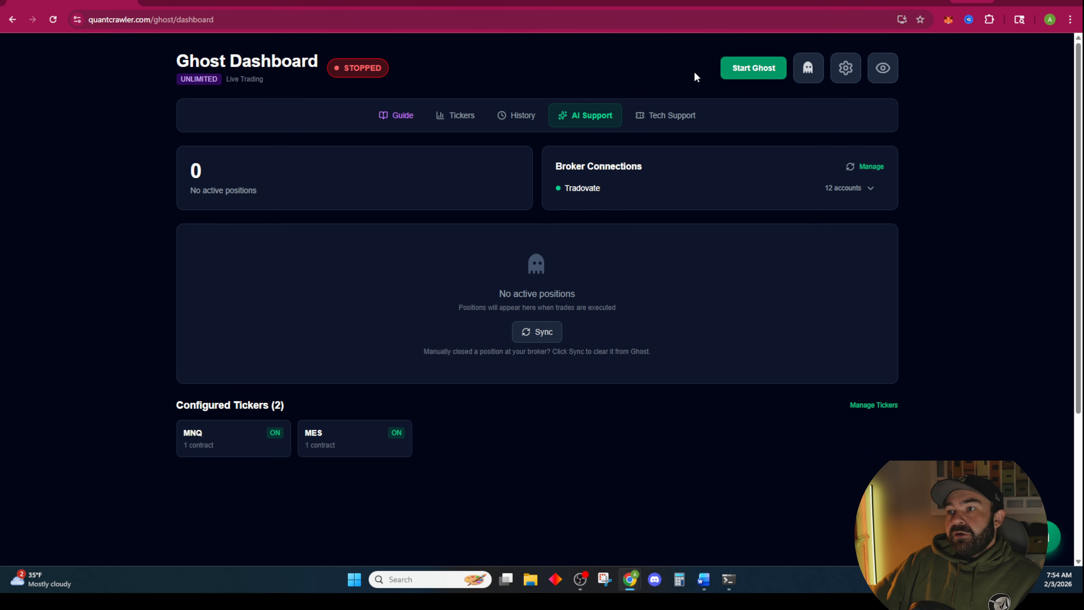
left_click(753, 73)
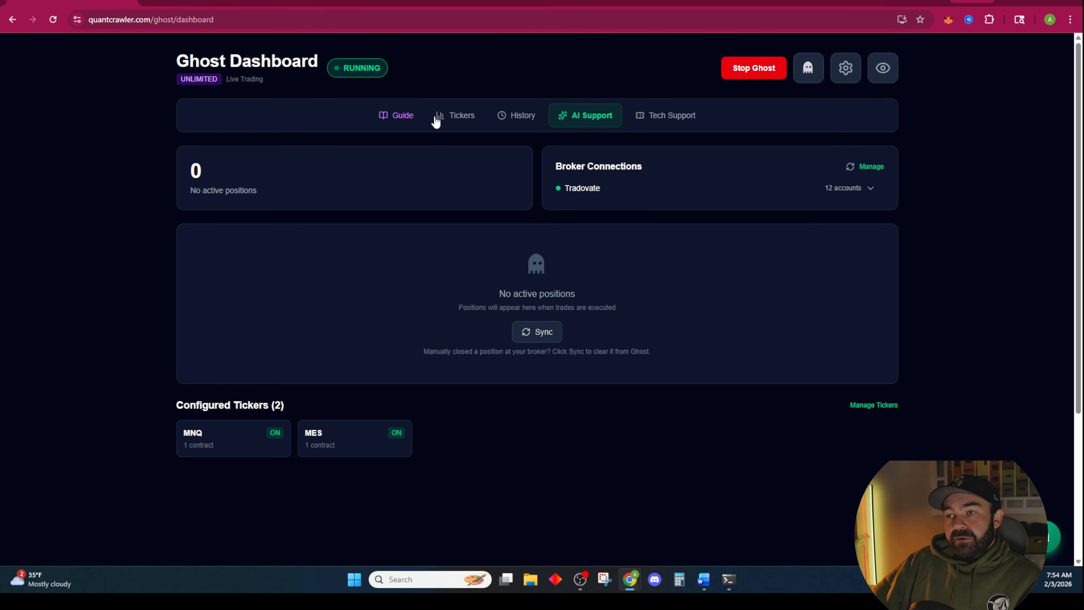
Step: Open ticker management, look through the Forex and Crypto categories, and return to Futures
left_click(444, 115)
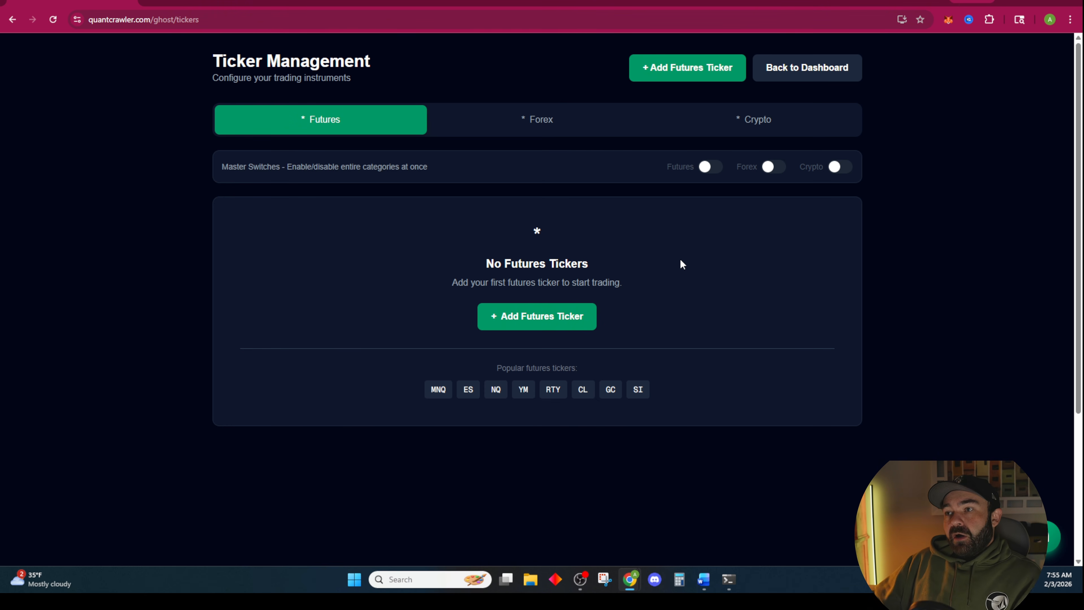
left_click(512, 115)
left_click(716, 117)
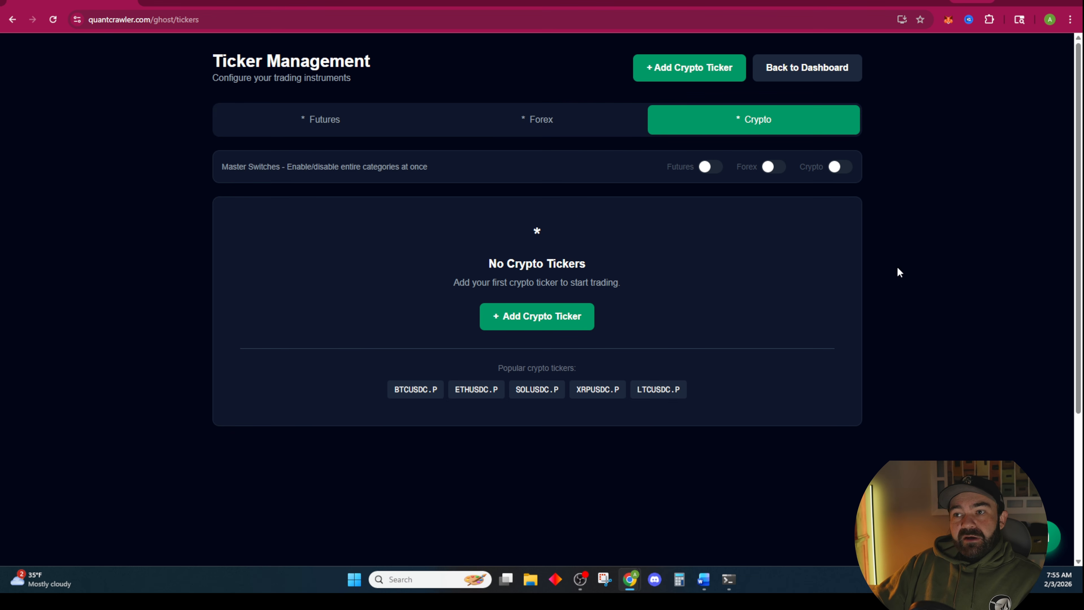
left_click(345, 122)
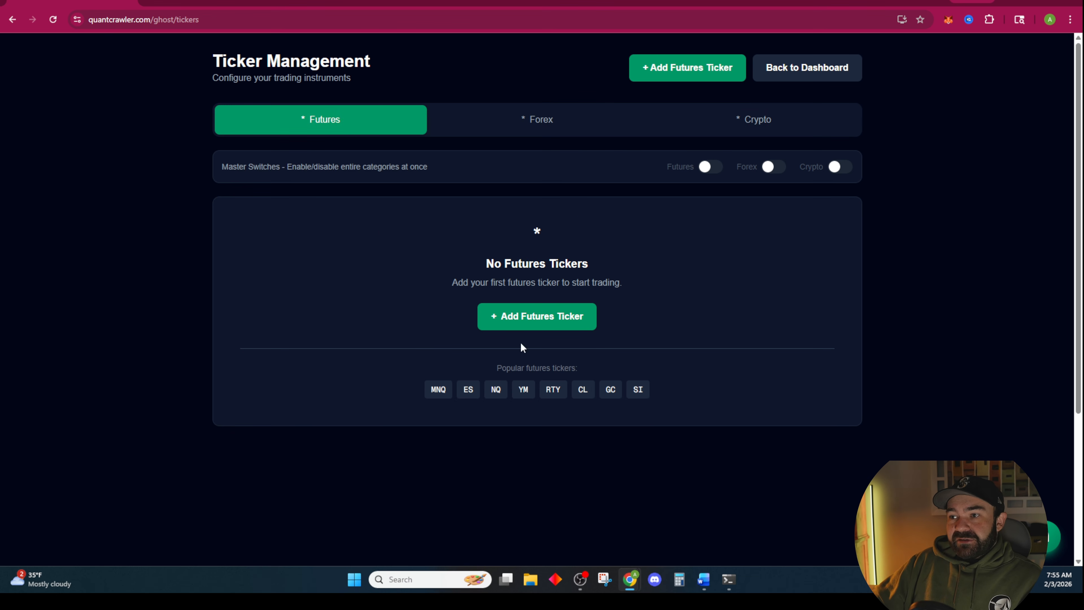
Step: Begin adding a futures ticker with MGC as the symbol, leaving out any contract month or year
left_click(537, 317)
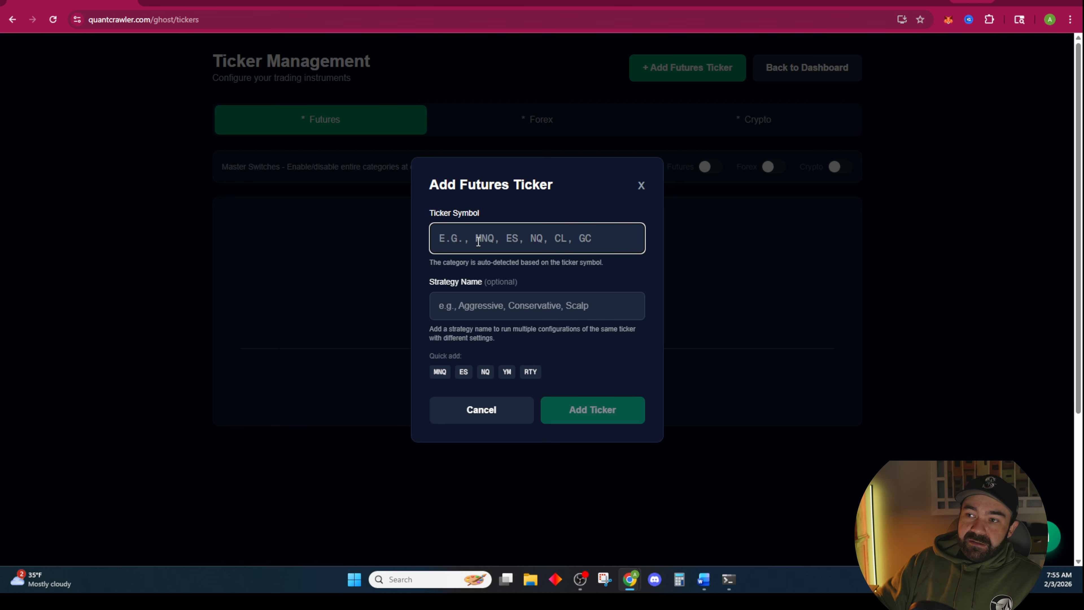
type("M")
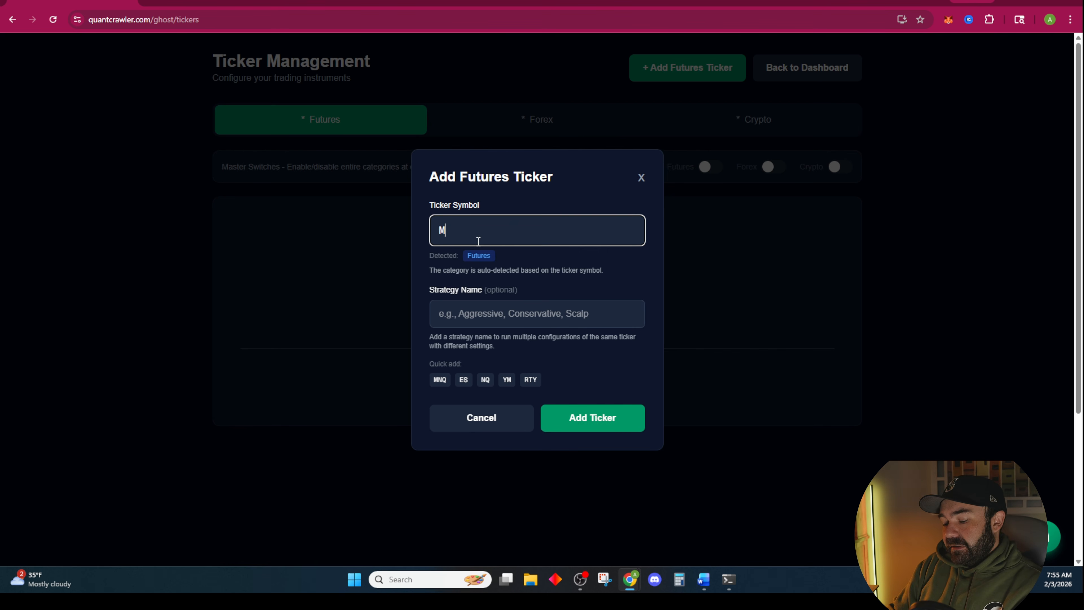
type("GCJ2026")
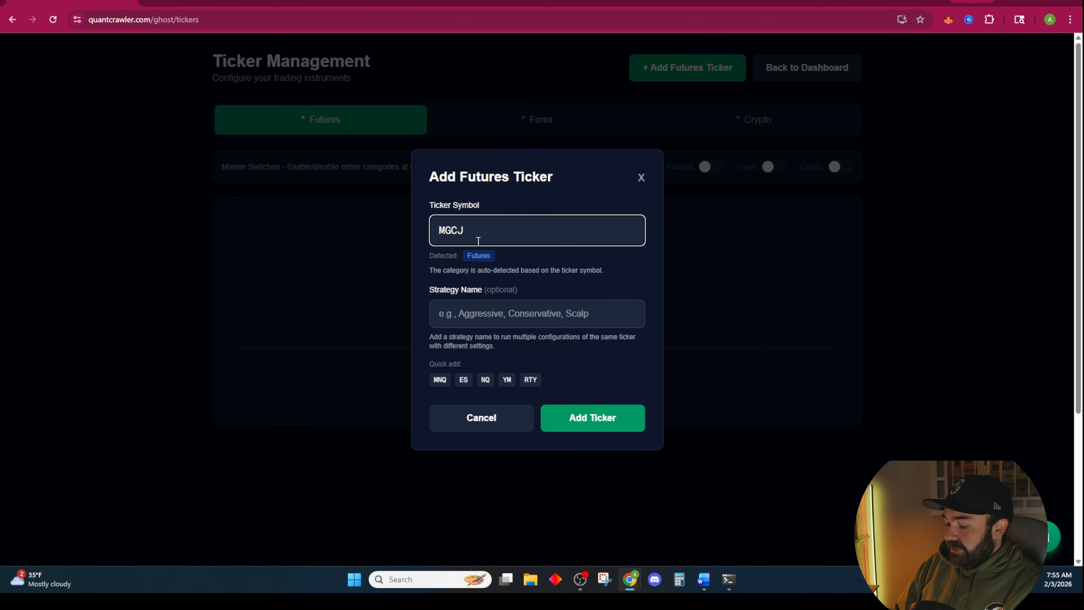
key("BackSpace")
key("BackSpace")
key("BackSpace")
key("BackSpace")
key("BackSpace")
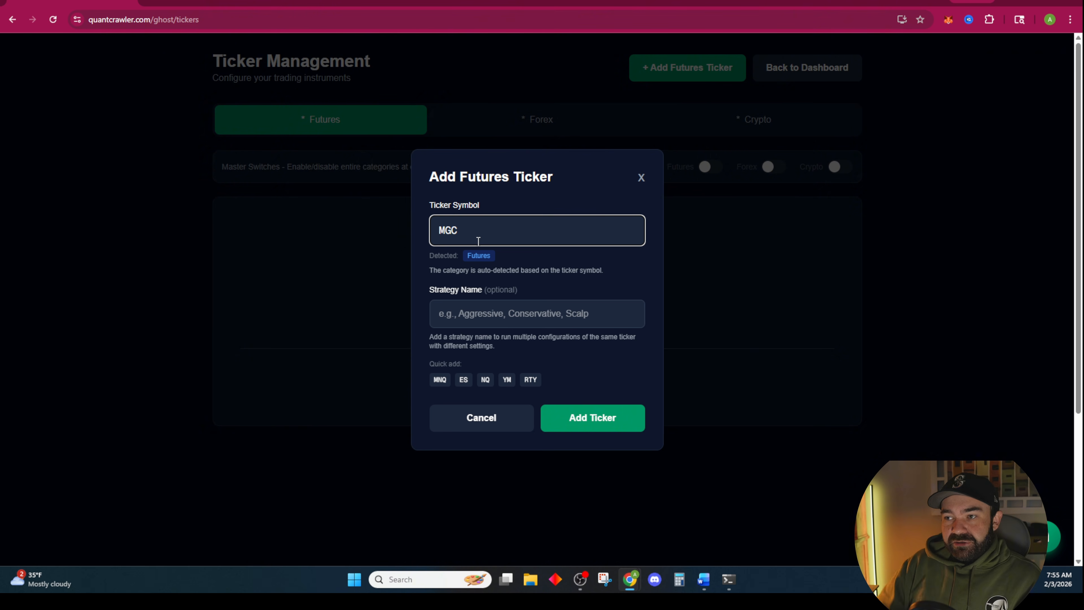
type("J")
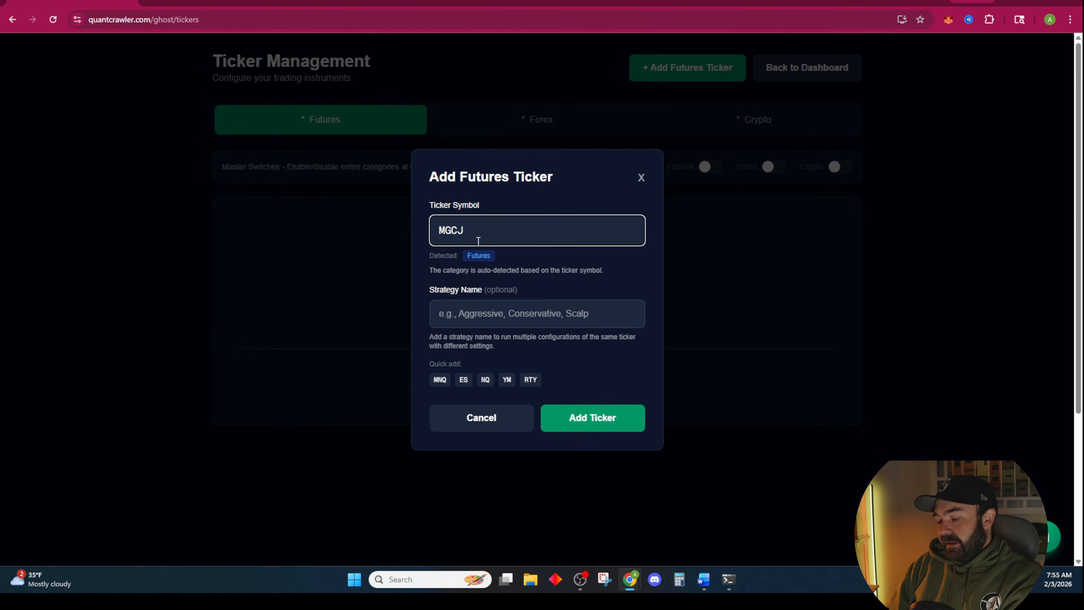
type("2026 ")
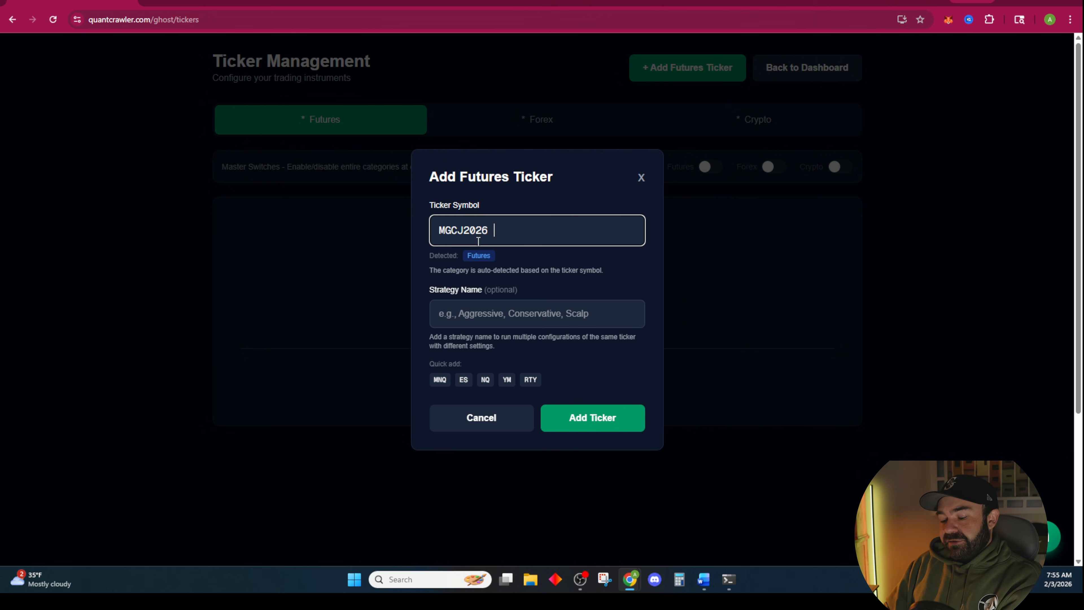
type("AARON 2026 SPERCI")
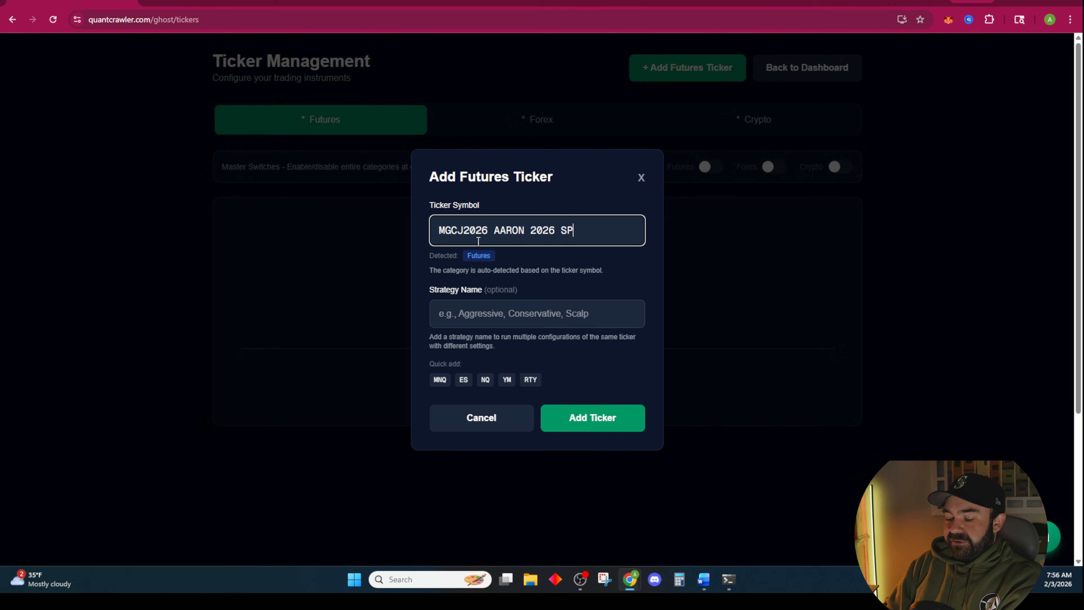
key("BackSpace")
key("BackSpace")
key("BackSpace")
type("CIAL")
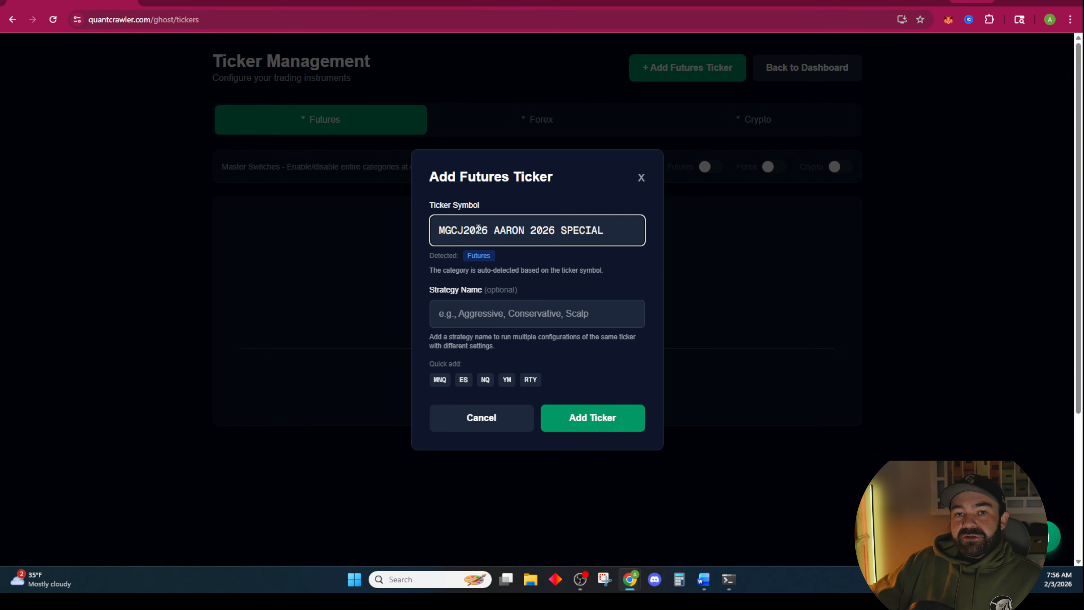
left_click_drag(458, 231, 644, 231)
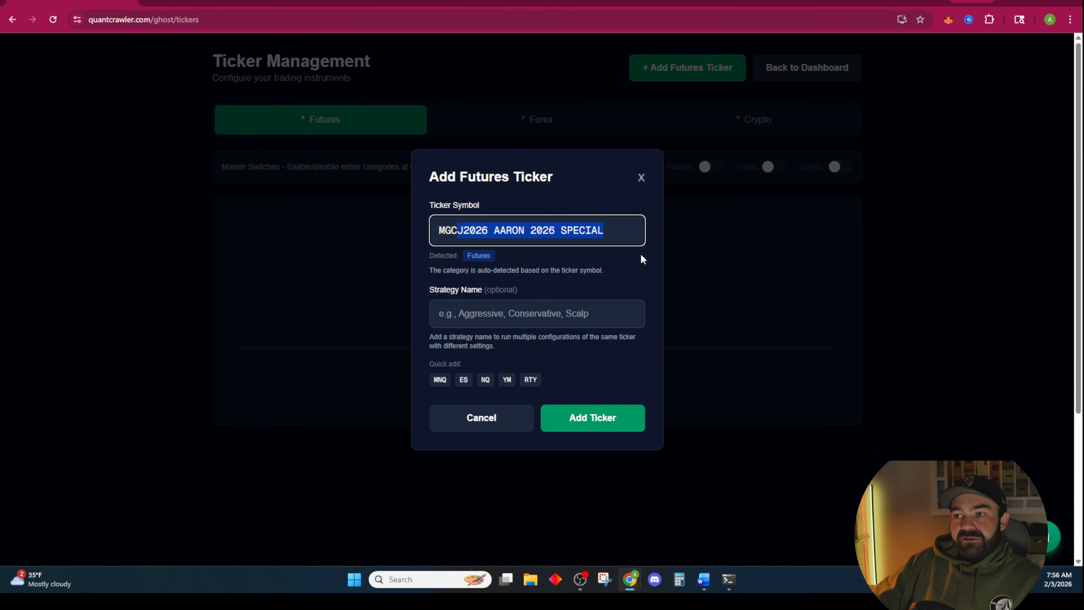
key("BackSpace")
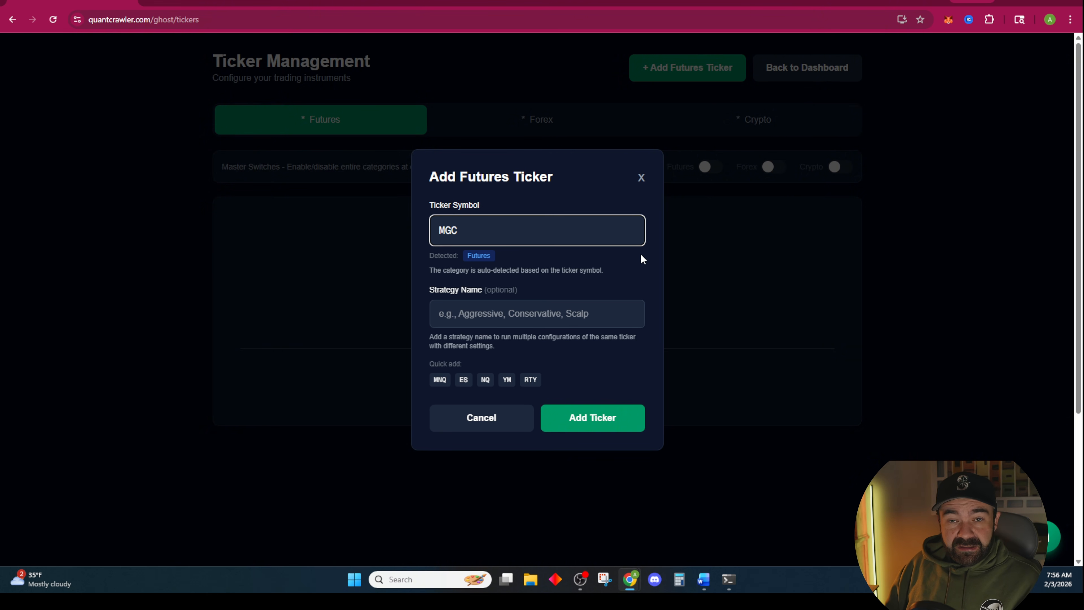
Step: Enter a trial strategy name, clear it again, and add the MGC futures ticker without one
left_click(505, 321)
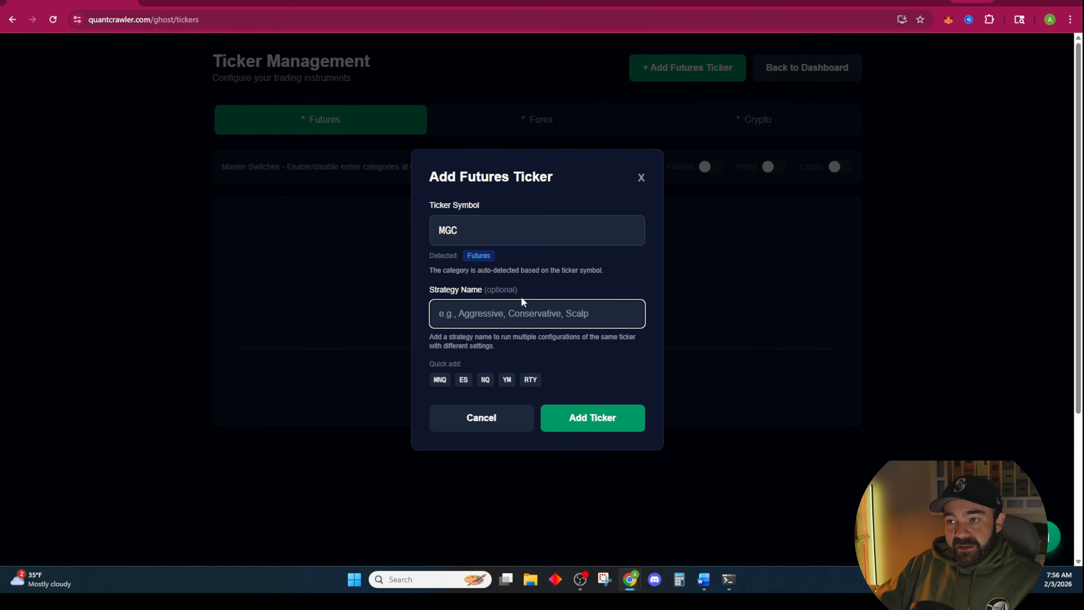
type("Aaron Special boy 2026")
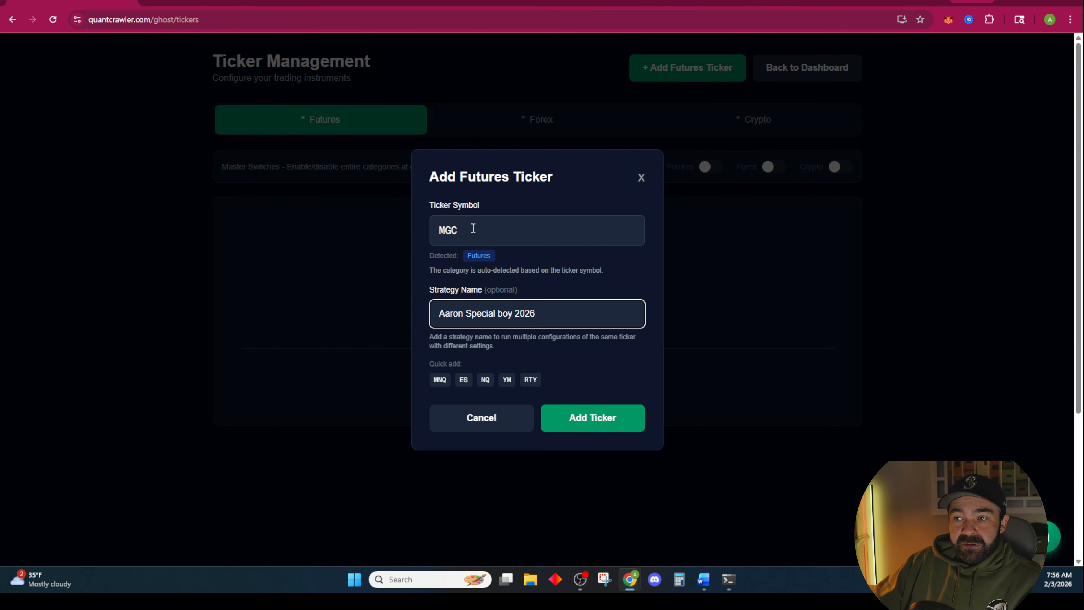
left_click_drag(547, 311, 384, 307)
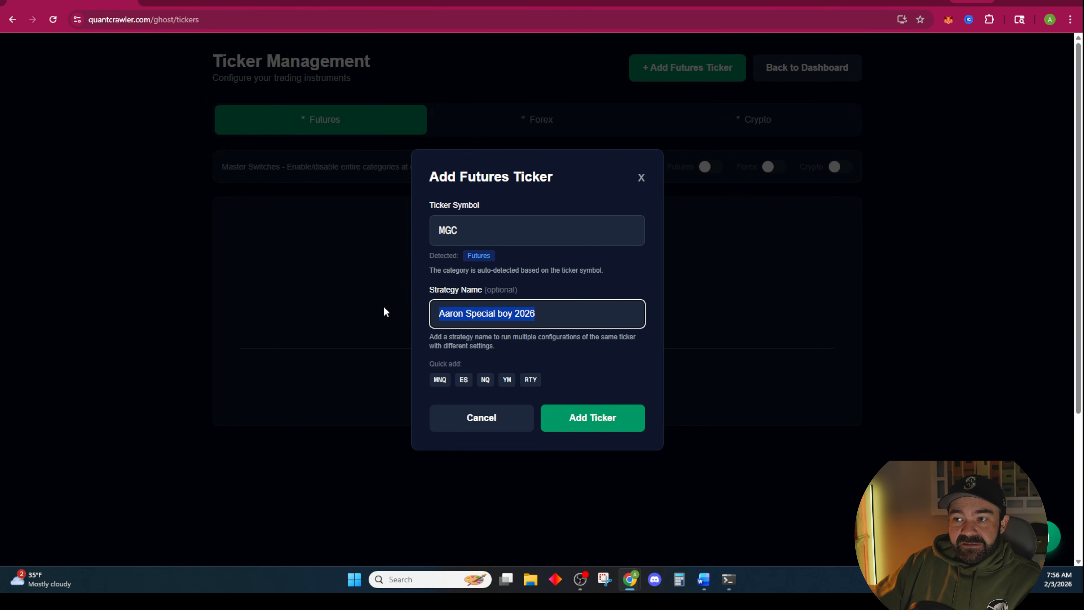
key("BackSpace")
key("Return")
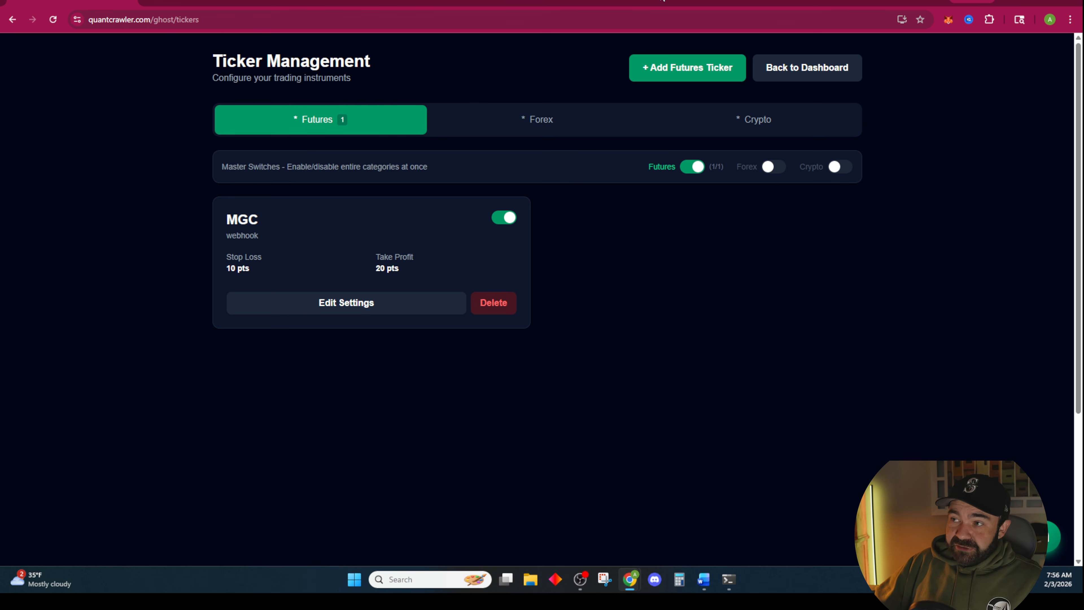
Step: Return to the dashboard and open the broker section of the Ghost settings
left_click(821, 76)
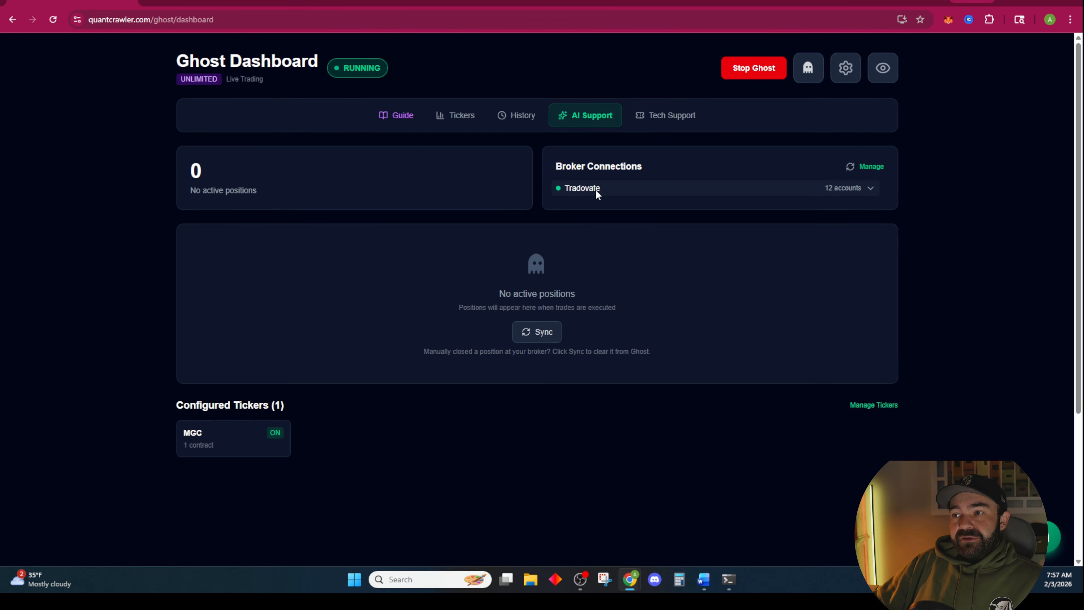
left_click(848, 72)
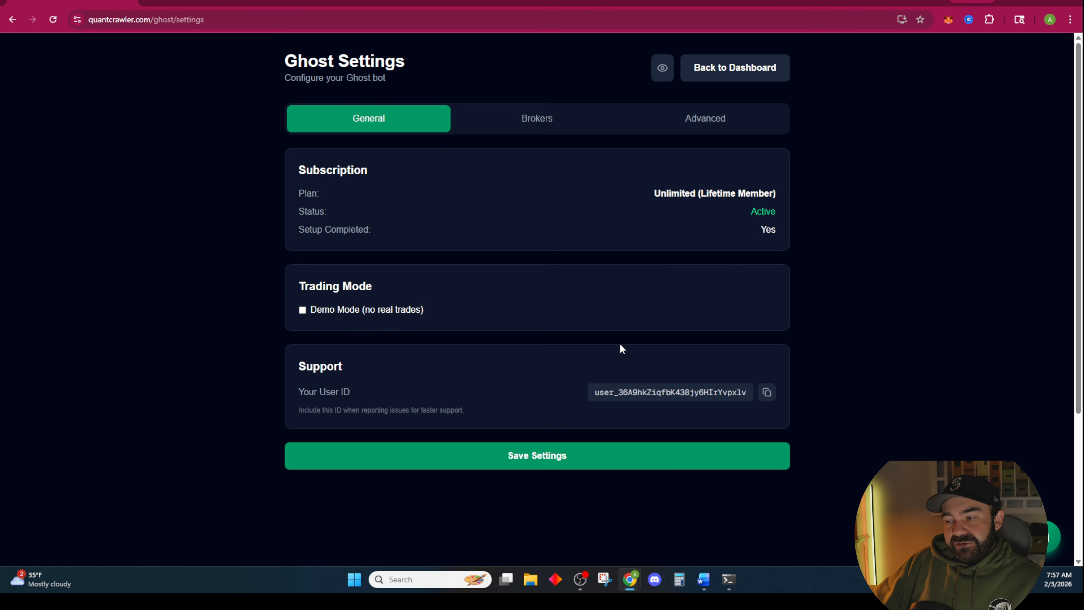
left_click(544, 121)
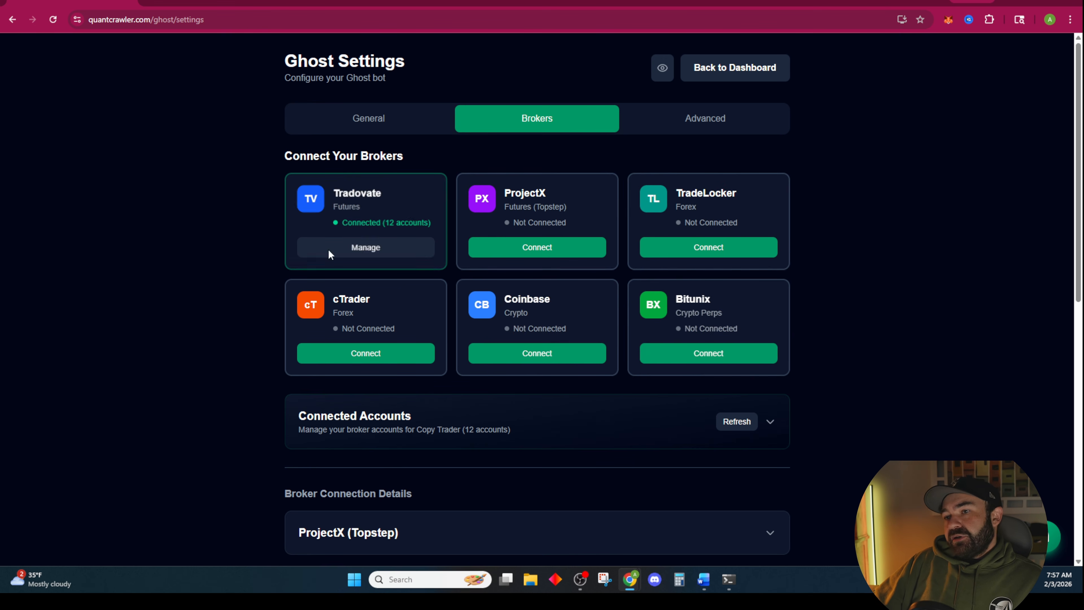
Step: Examine the connection details for ProjectX, Tradovate, TradeLocker and cTrader in the broker settings
scroll(494, 244, "down", 8)
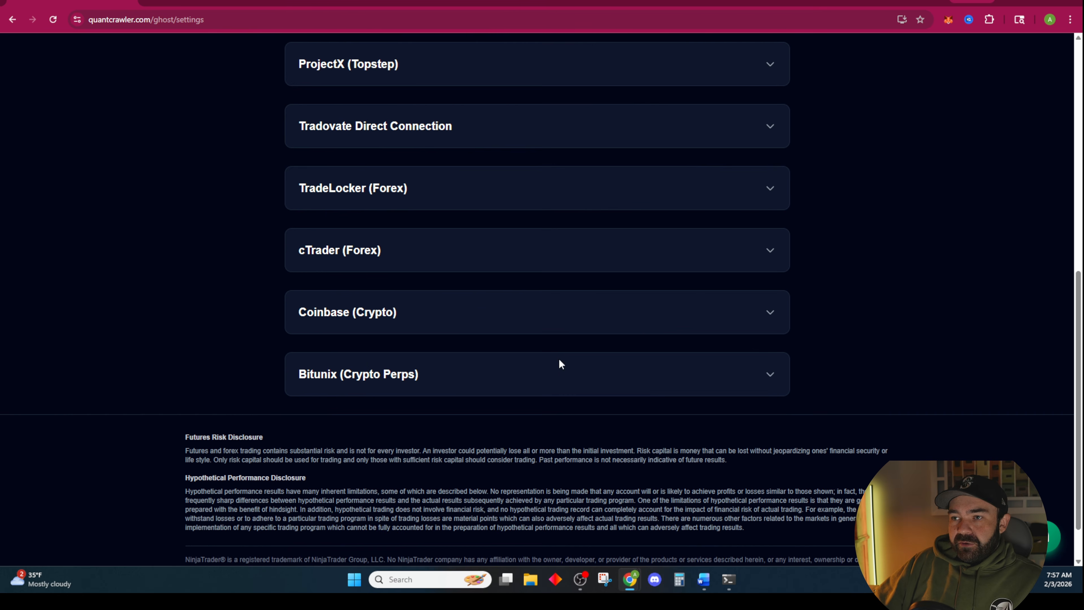
left_click(371, 72)
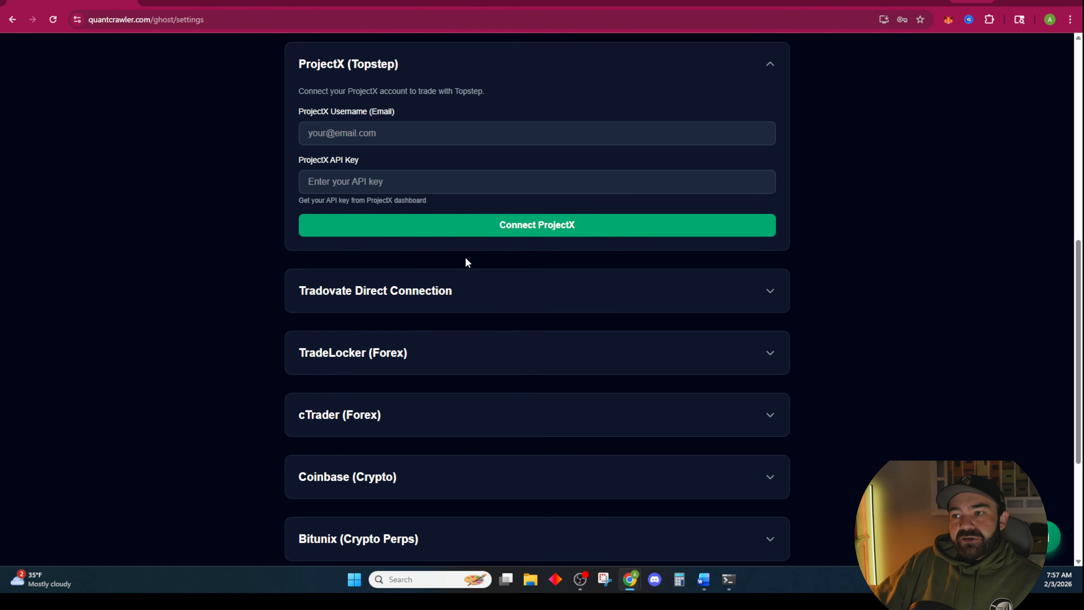
left_click(475, 304)
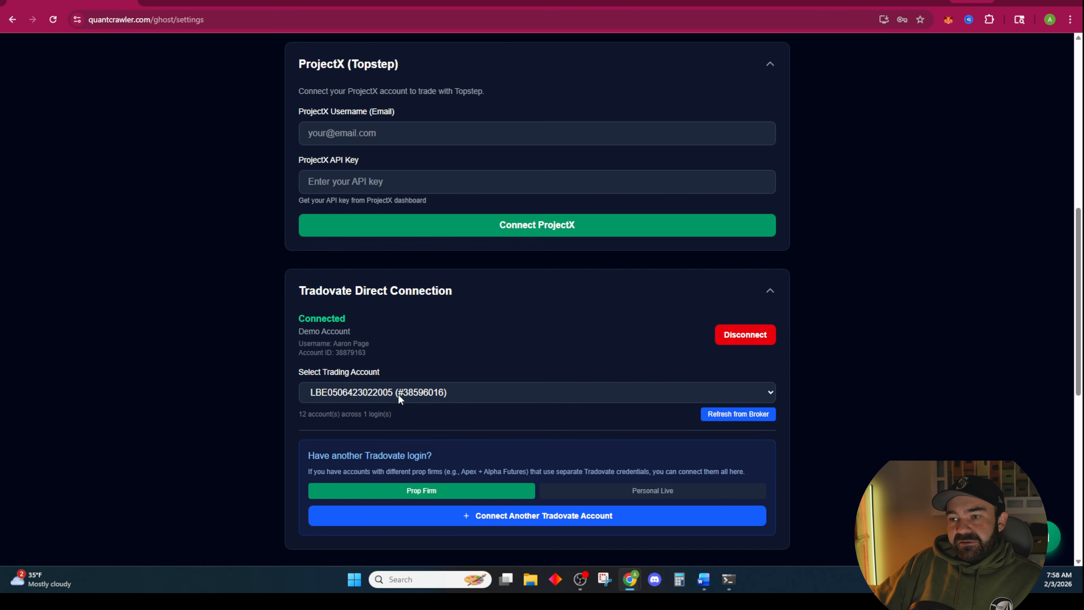
scroll(512, 459, "down", 2)
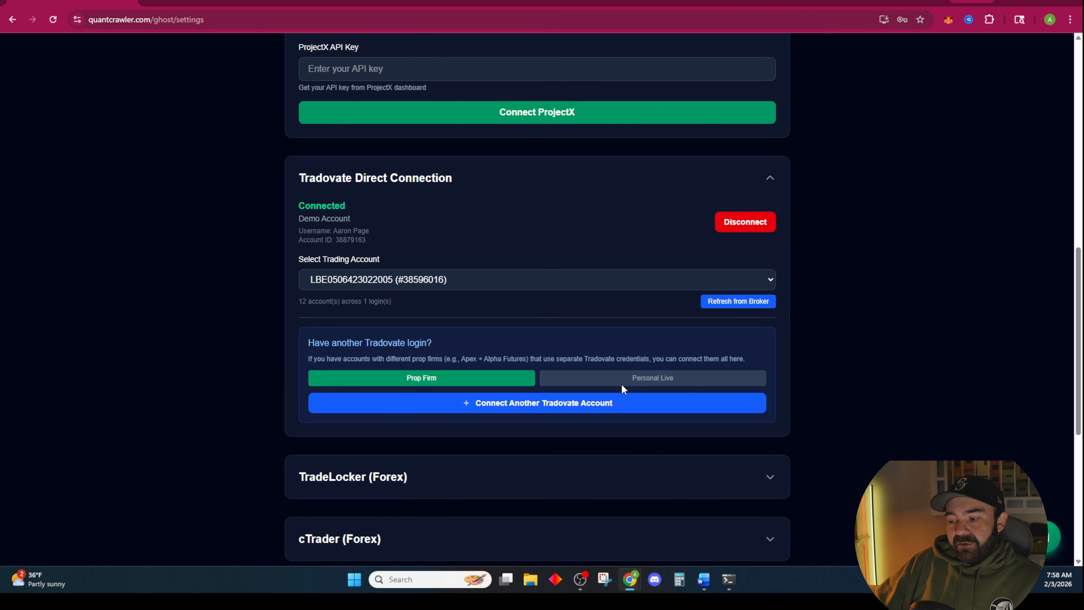
scroll(568, 389, "down", 3)
left_click(410, 307)
scroll(525, 404, "down", 8)
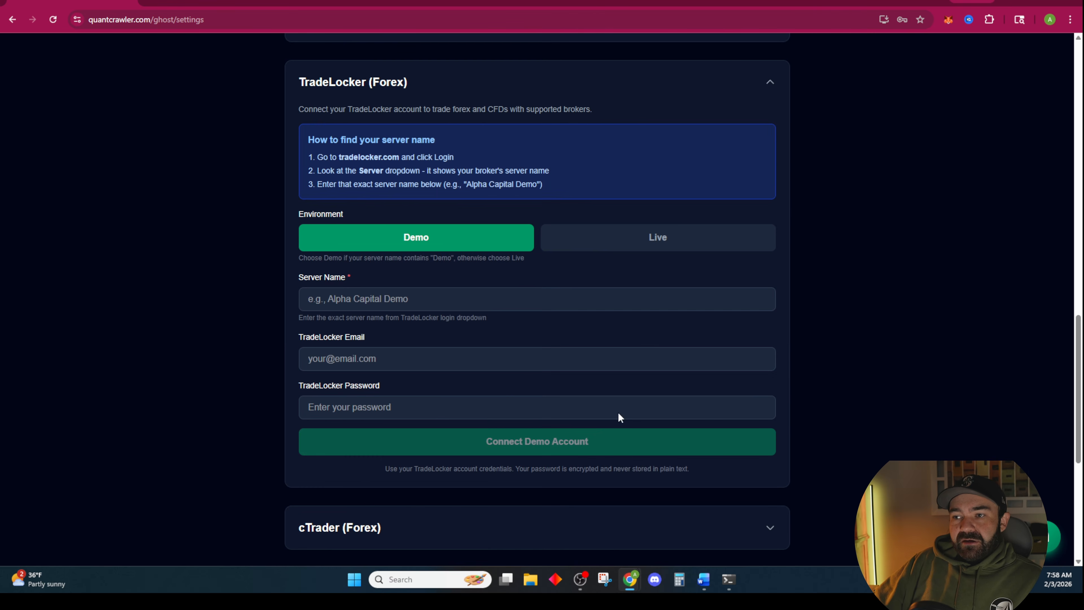
left_click(416, 306)
scroll(572, 467, "down", 4)
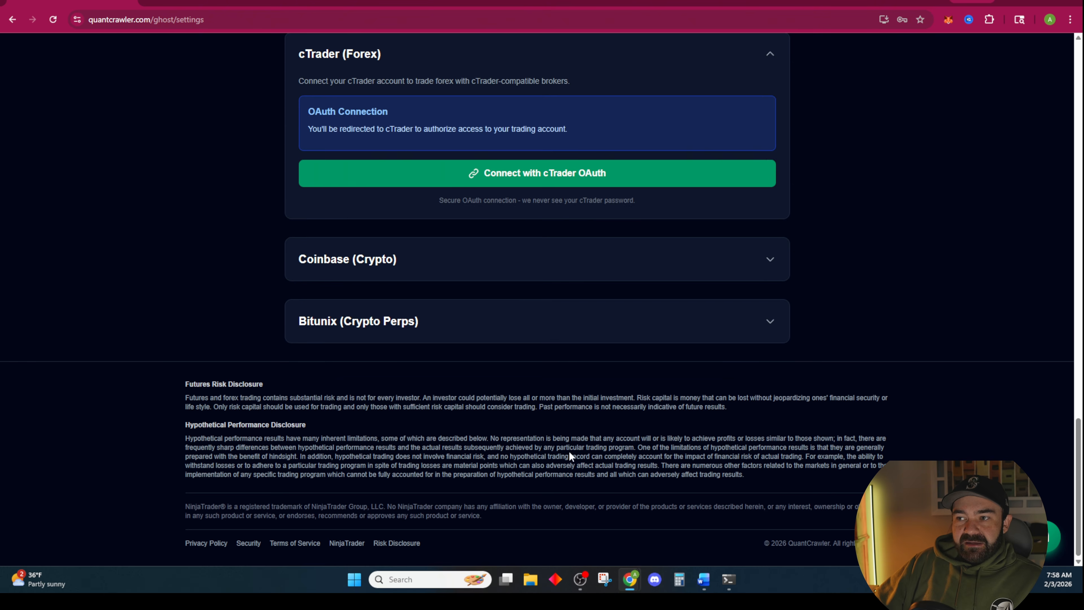
scroll(596, 359, "up", 6)
scroll(588, 379, "up", 15)
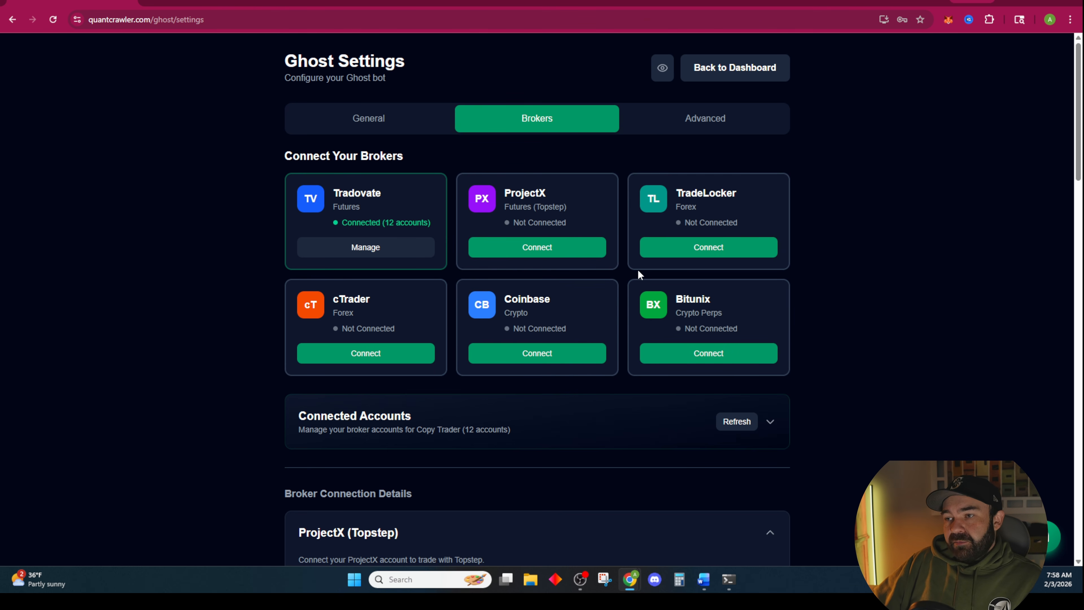
Step: Go back to ticker management and add an MNQ futures ticker without a strategy name
left_click(708, 71)
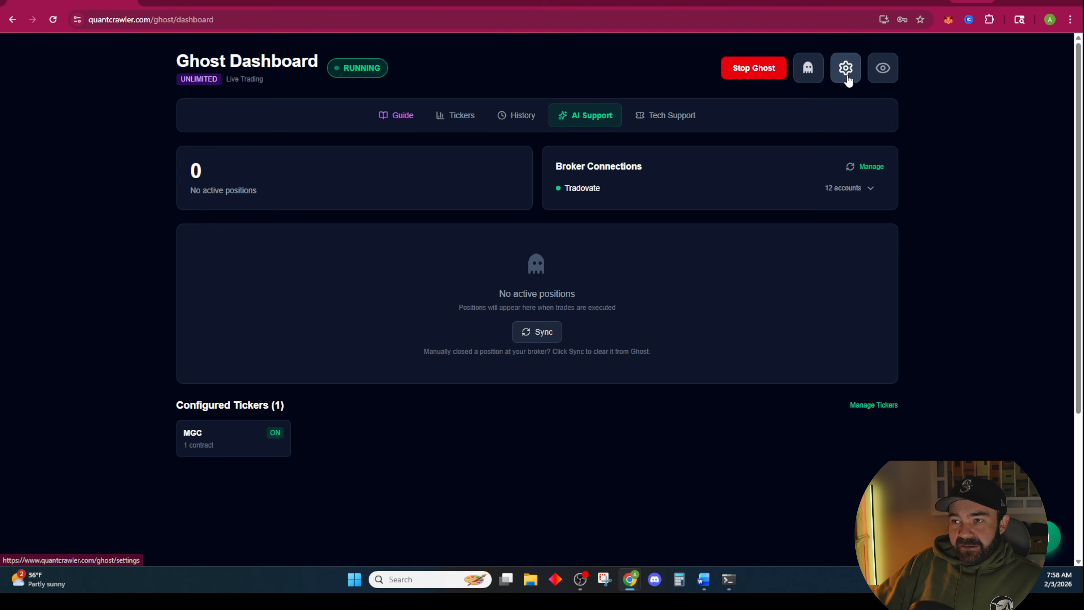
left_click(462, 116)
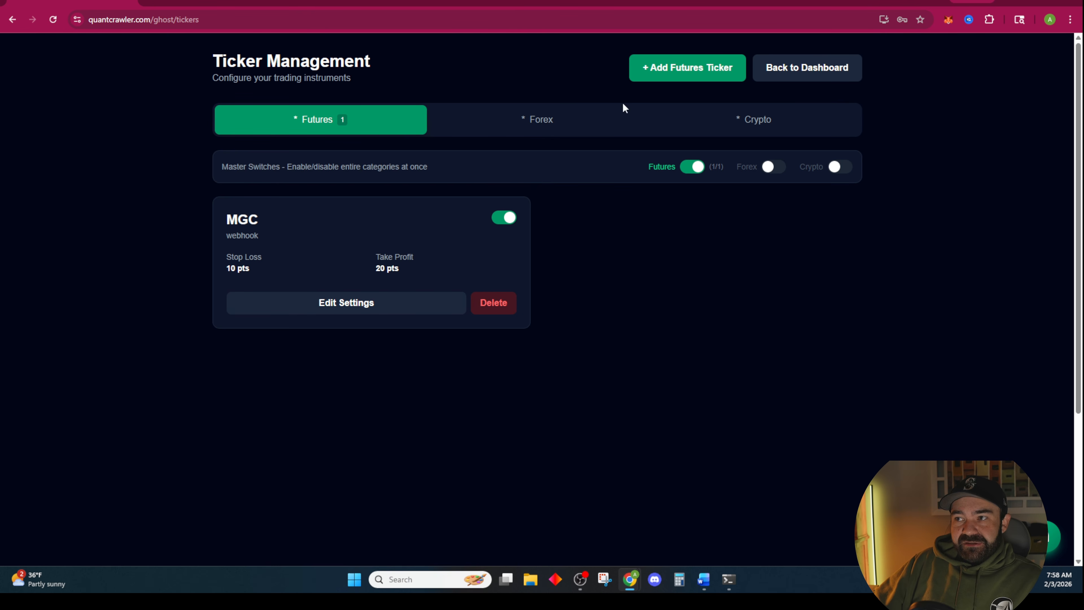
left_click(665, 65)
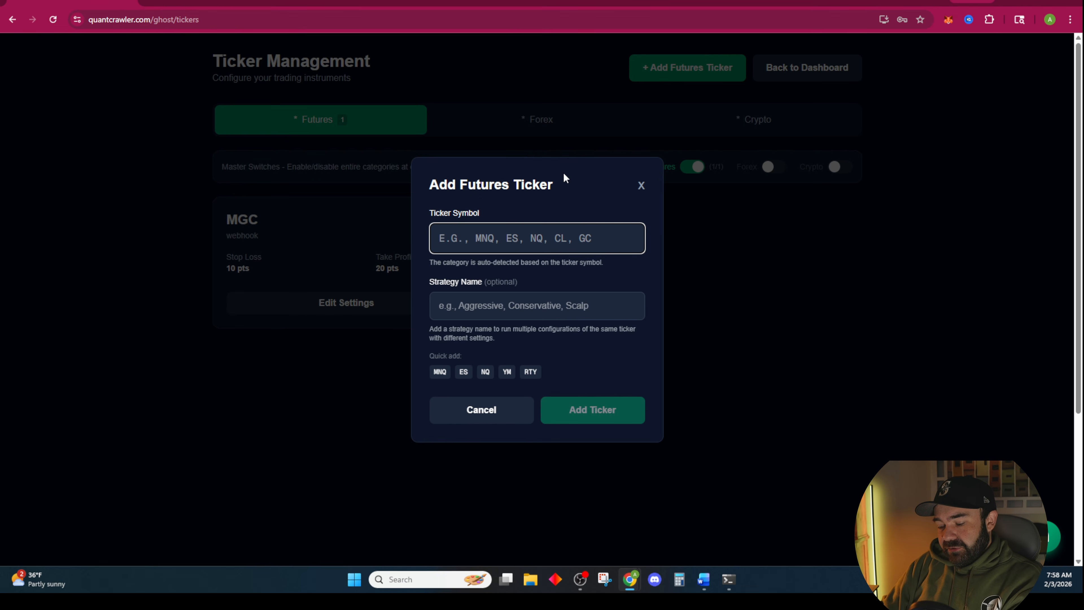
type("MNQ")
left_click(607, 408)
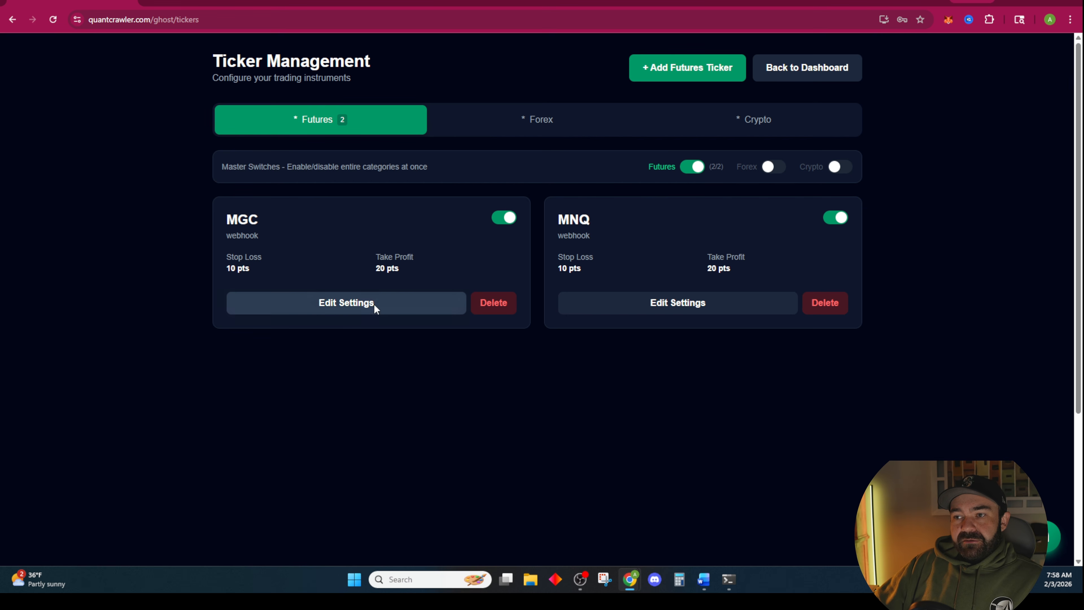
Step: Try to disable stop loss and take profit for the MGC ticker and select a Tradovate account for it
left_click(345, 302)
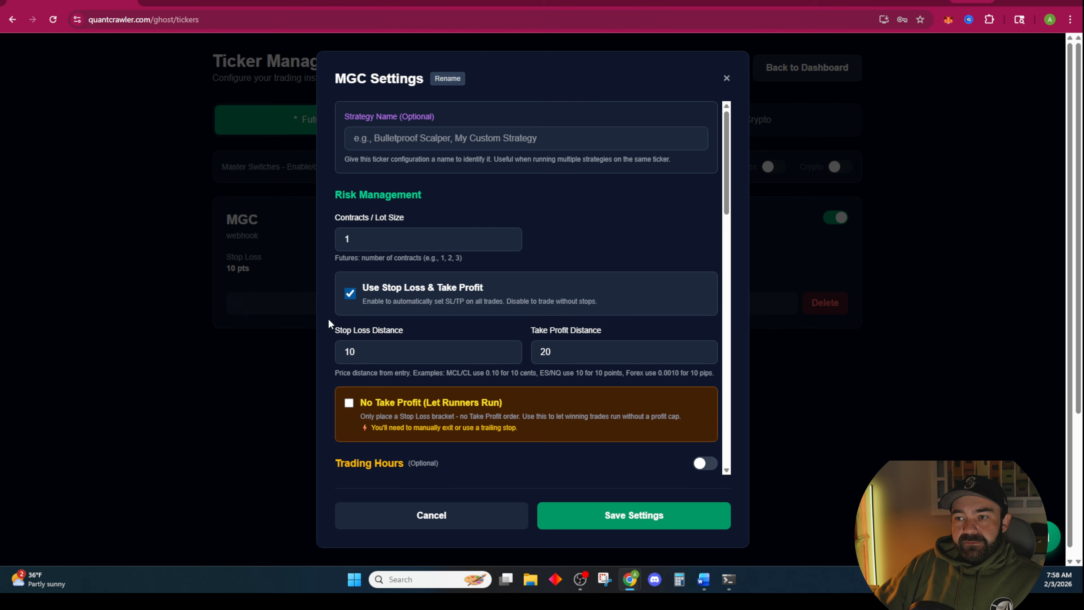
left_click(350, 293)
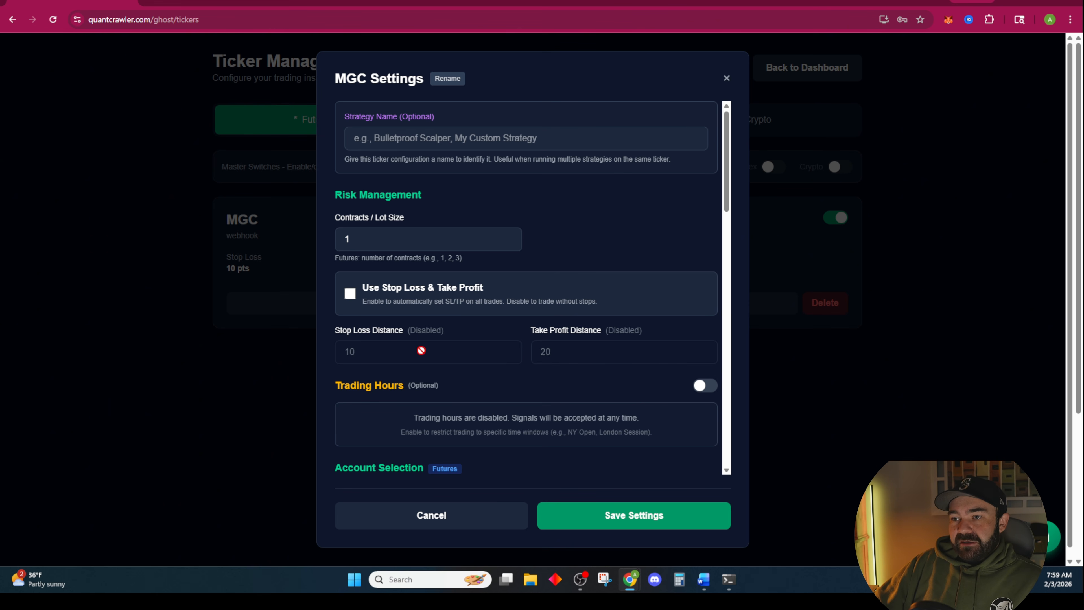
scroll(519, 344, "down", 2)
scroll(520, 344, "down", 3)
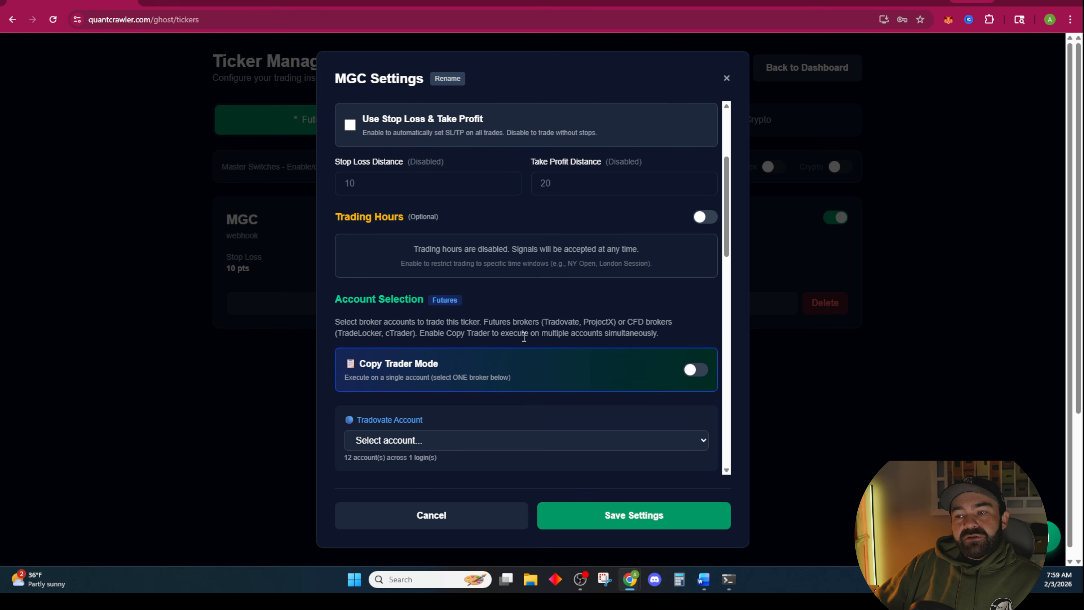
scroll(537, 327, "up", 4)
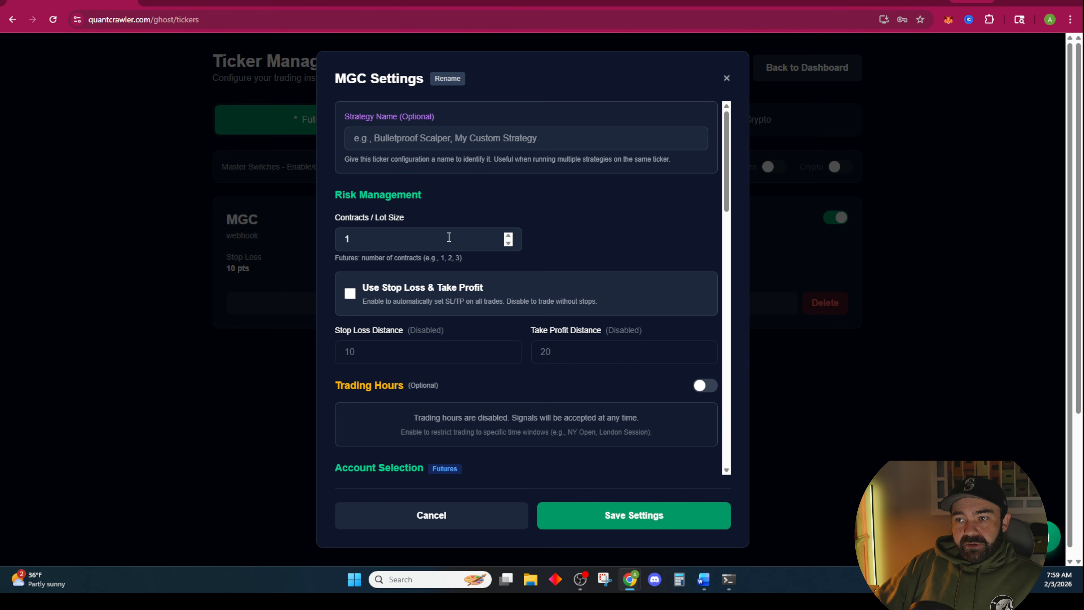
scroll(551, 322, "down", 5)
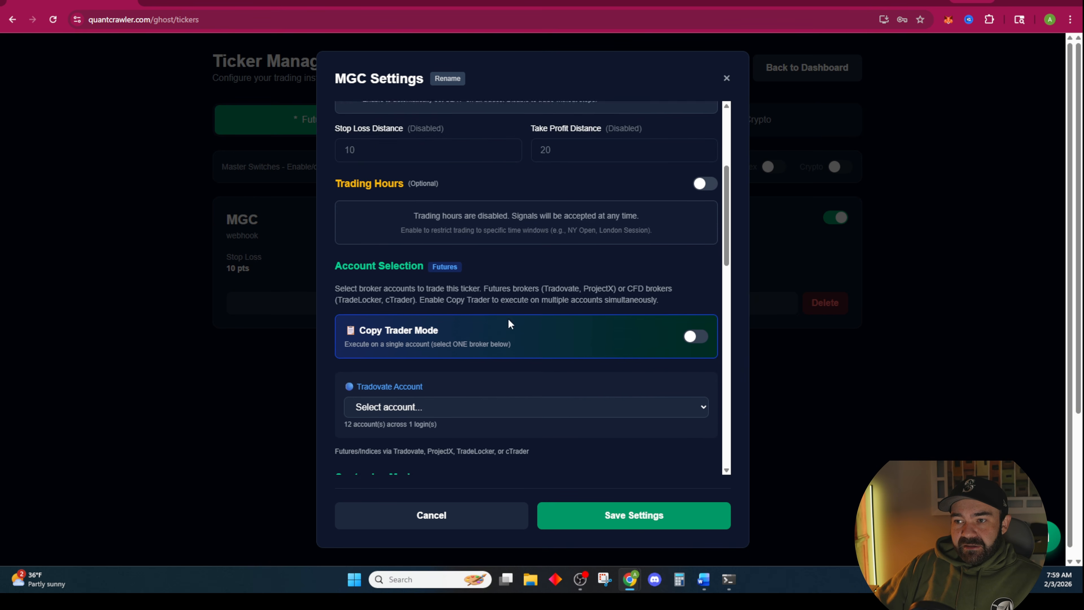
scroll(422, 347, "down", 1)
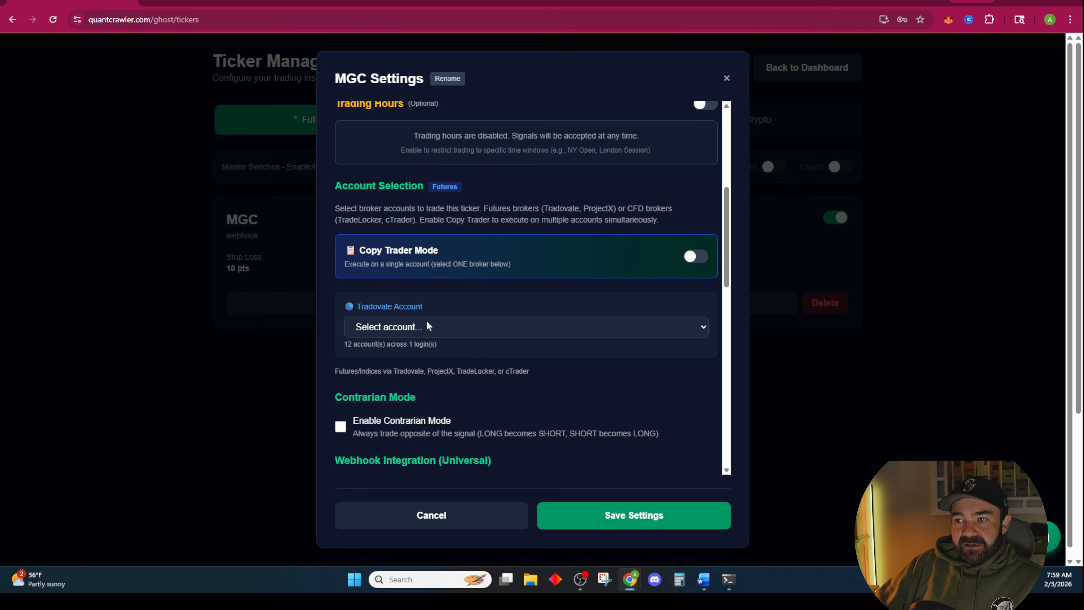
left_click(428, 327)
left_click(422, 359)
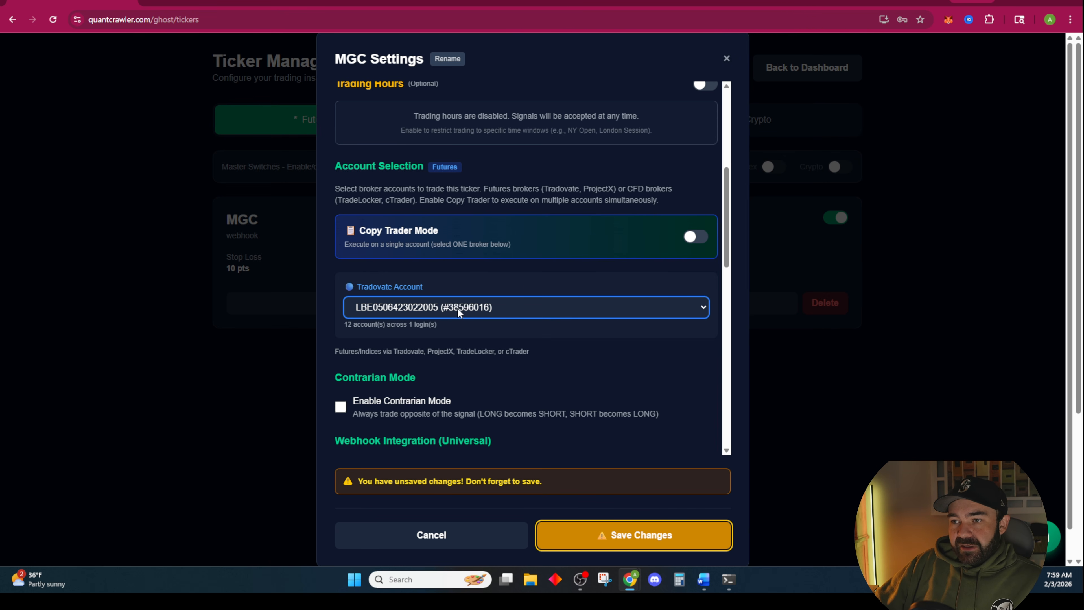
Step: Examine the webhook URL and signal messages in the MGC settings, highlighting part of the URL's identifier, and leave without saving
scroll(515, 330, "down", 6)
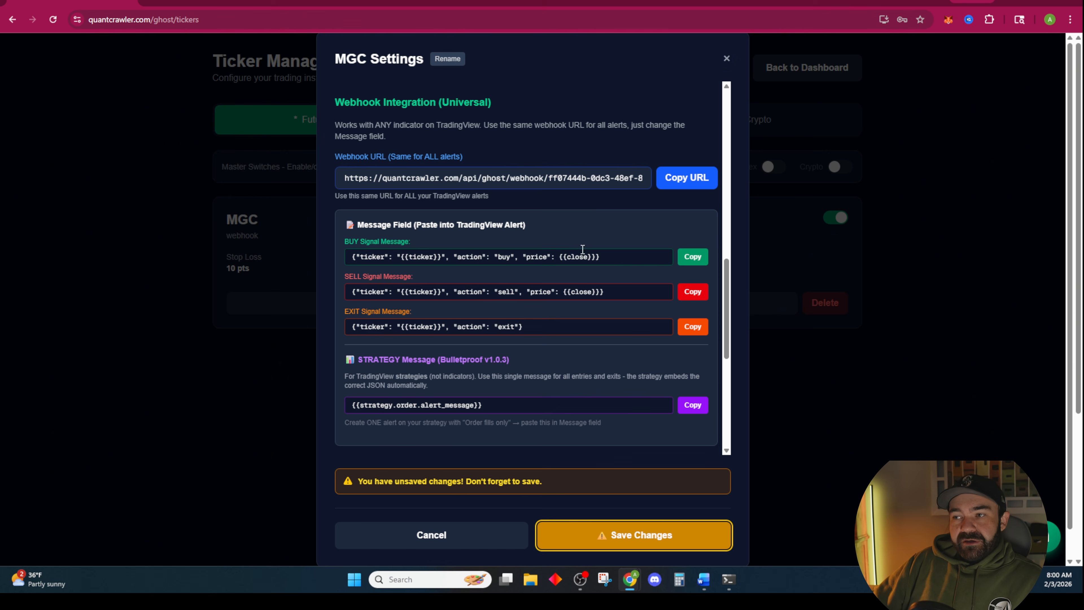
left_click(549, 183)
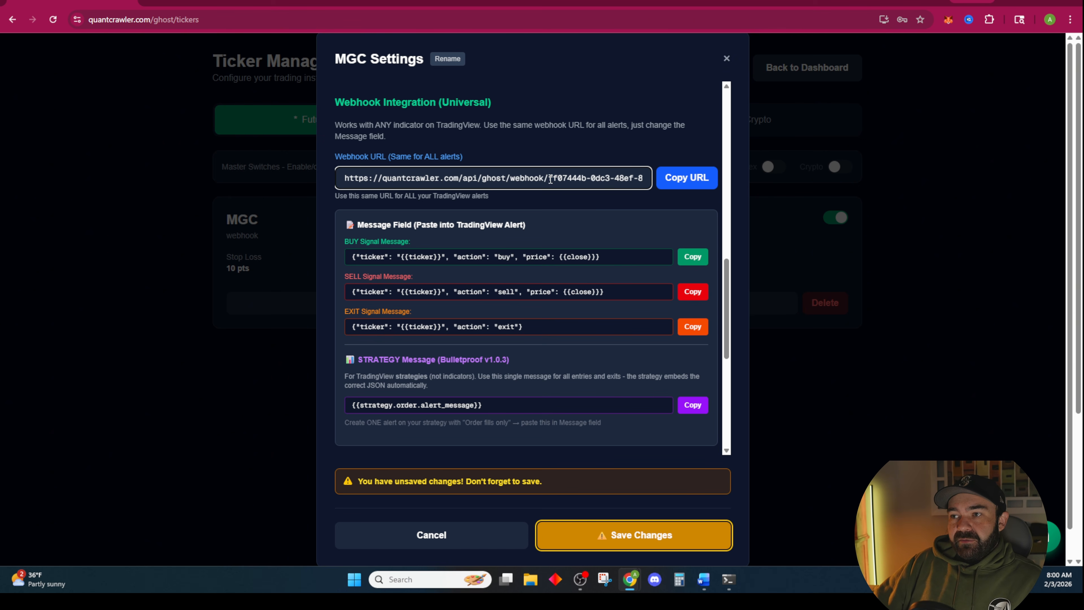
left_click_drag(552, 179, 581, 182)
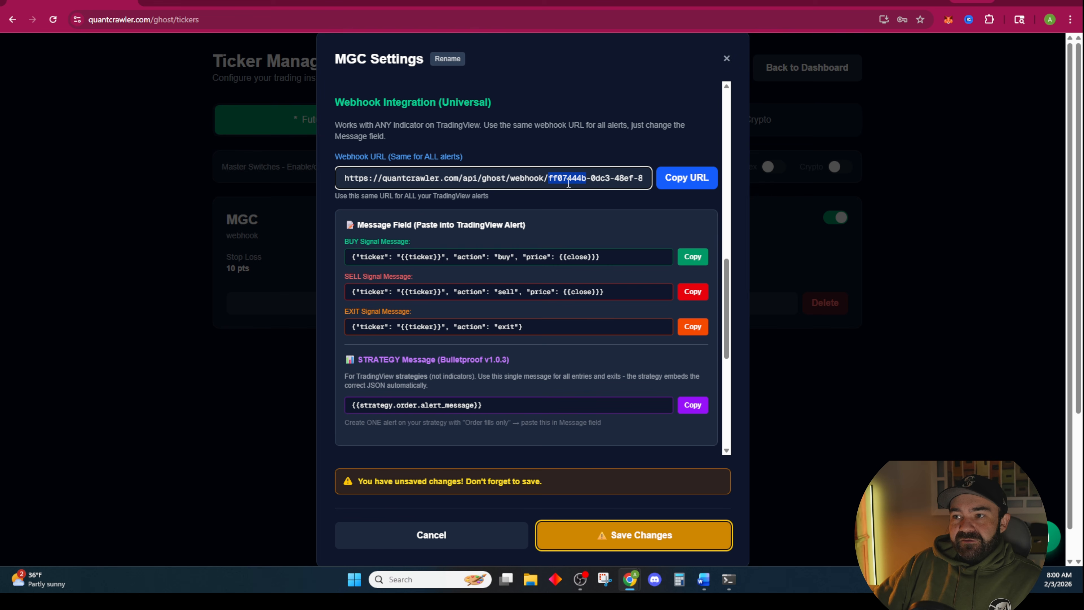
left_click(486, 537)
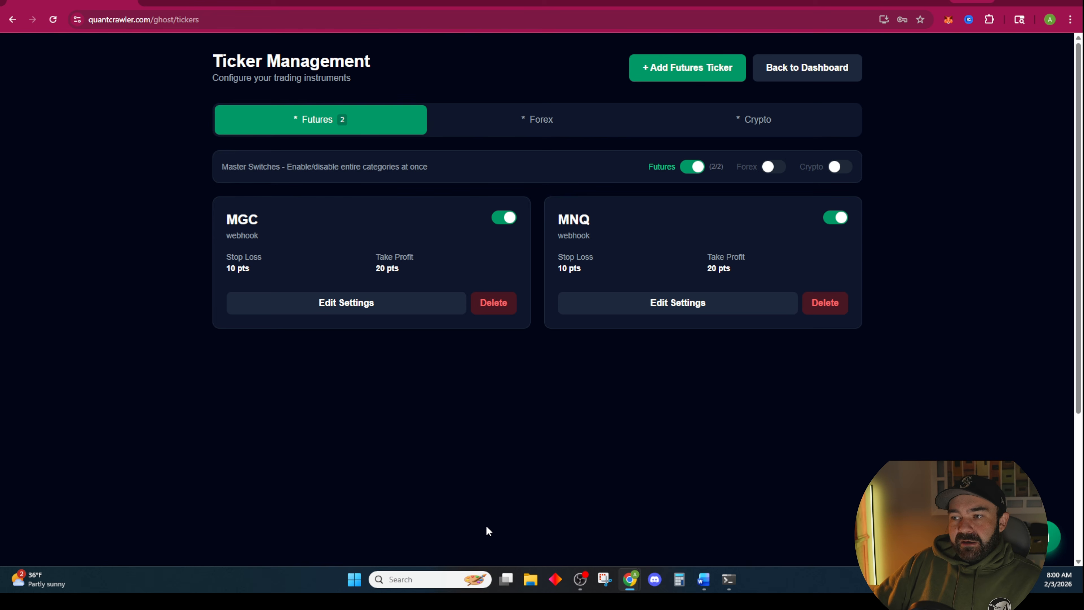
Step: Review the webhook URL and alert messages in the MNQ ticker settings, then close them unchanged
left_click(670, 311)
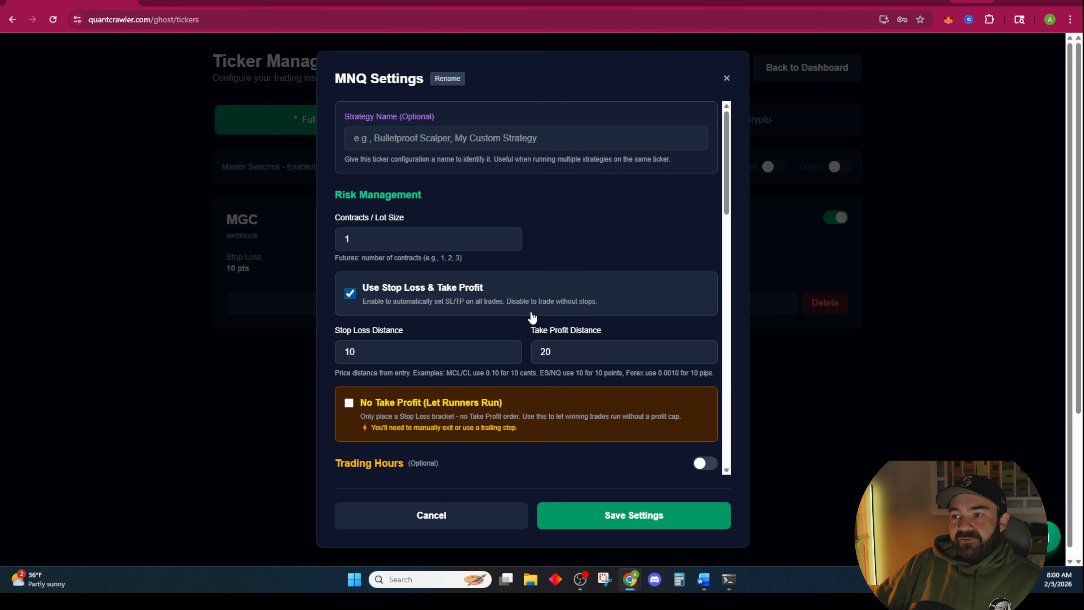
scroll(531, 316, "down", 5)
scroll(531, 317, "down", 3)
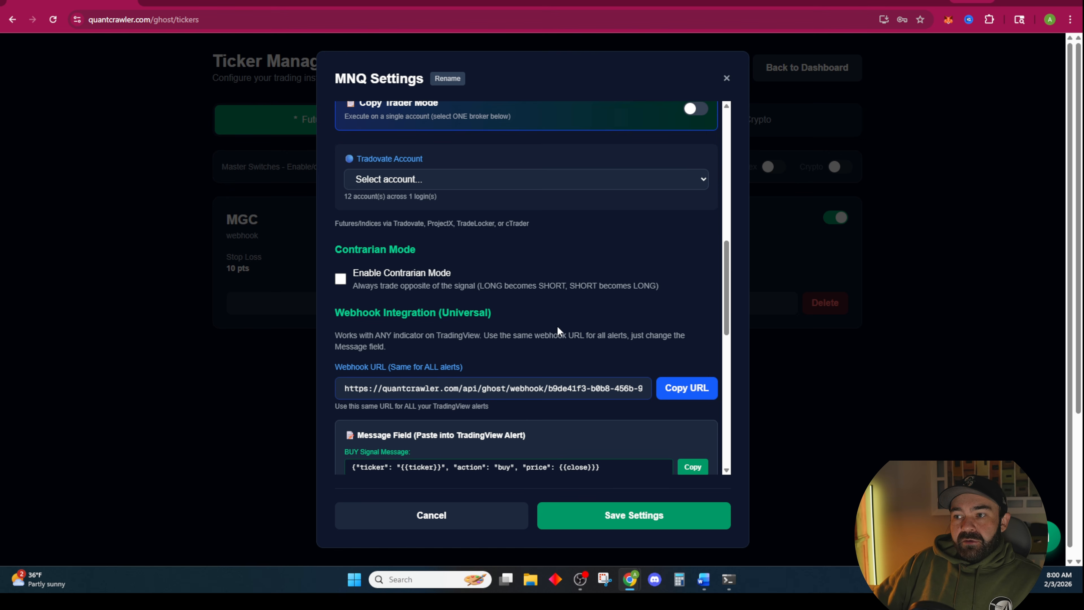
scroll(557, 326, "down", 3)
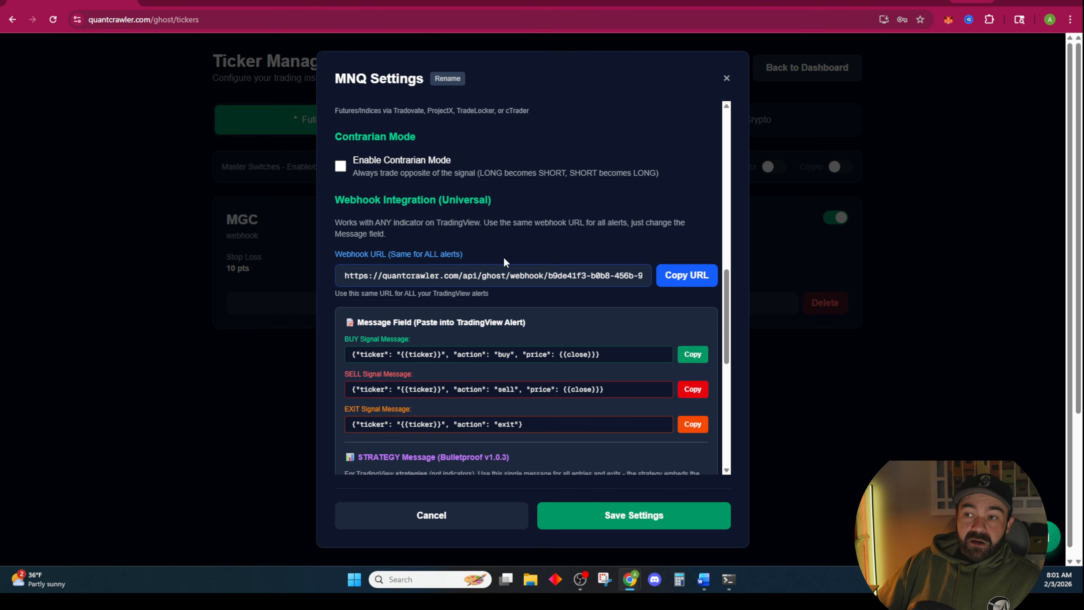
left_click(864, 111)
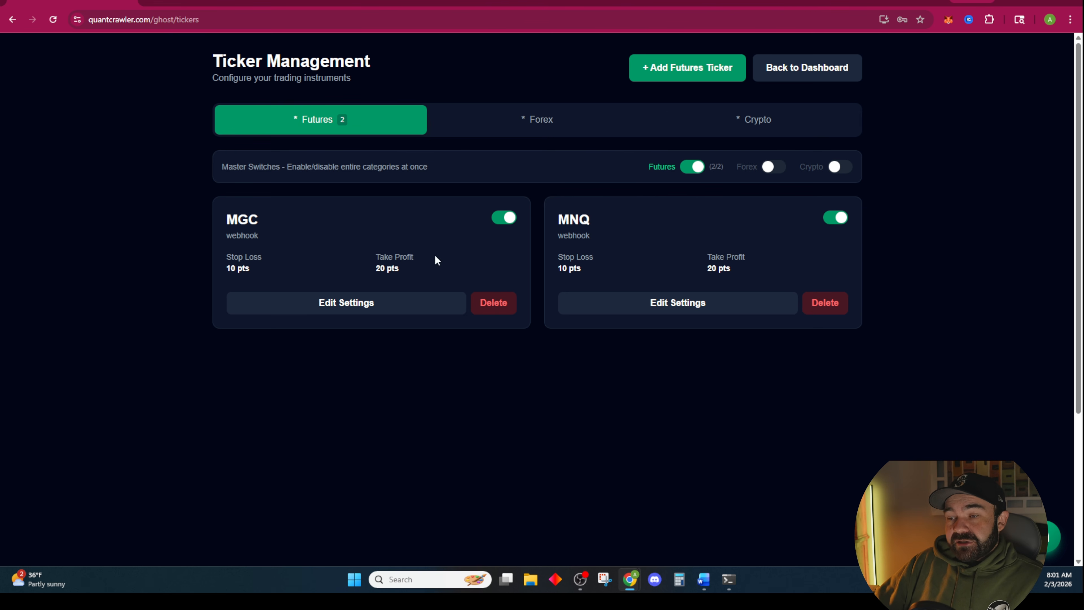
Step: Add a second MGC futures ticker without a strategy name
left_click(665, 73)
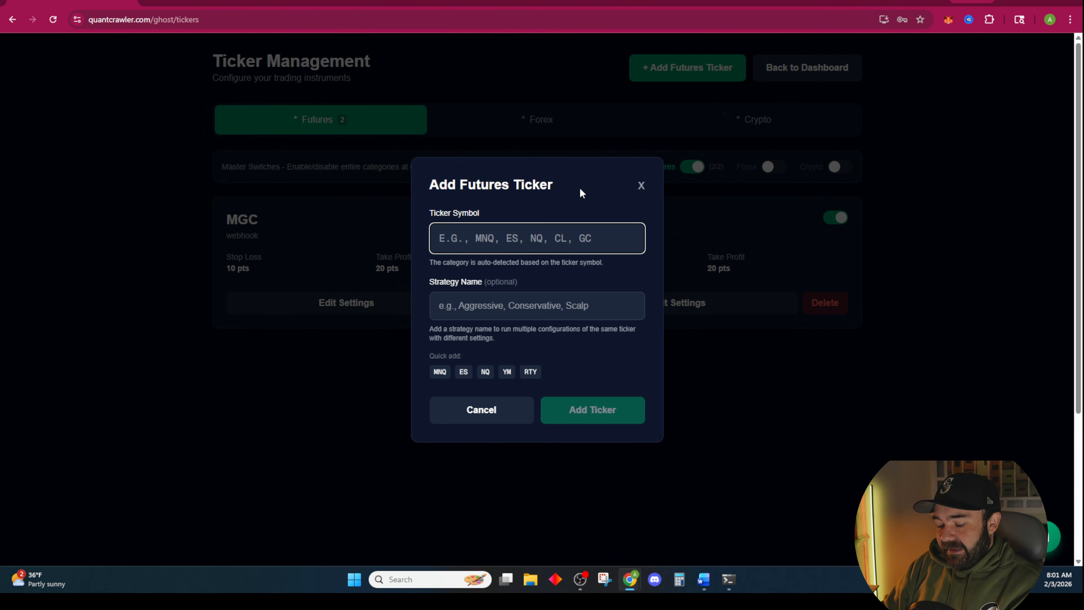
type("MGC")
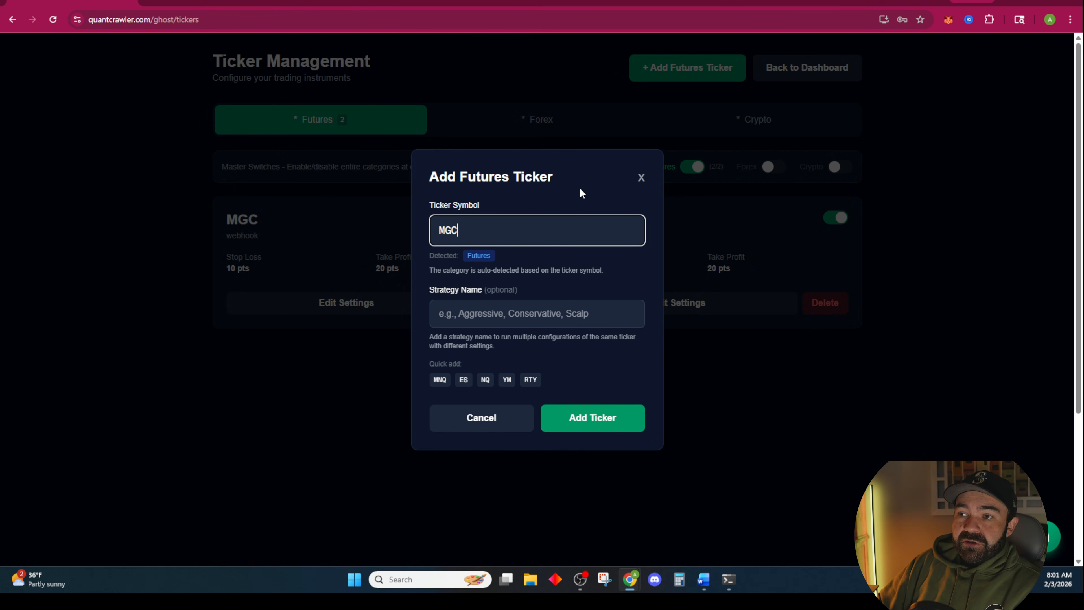
left_click(607, 415)
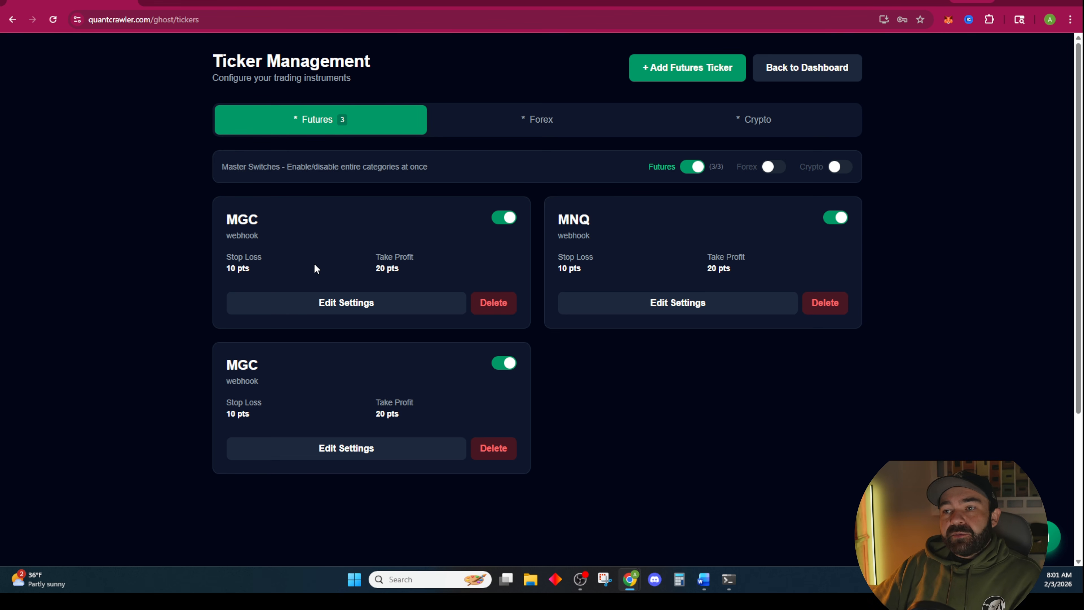
Step: Examine the webhook URL in the second MGC ticker's settings and close them without changes
left_click(350, 450)
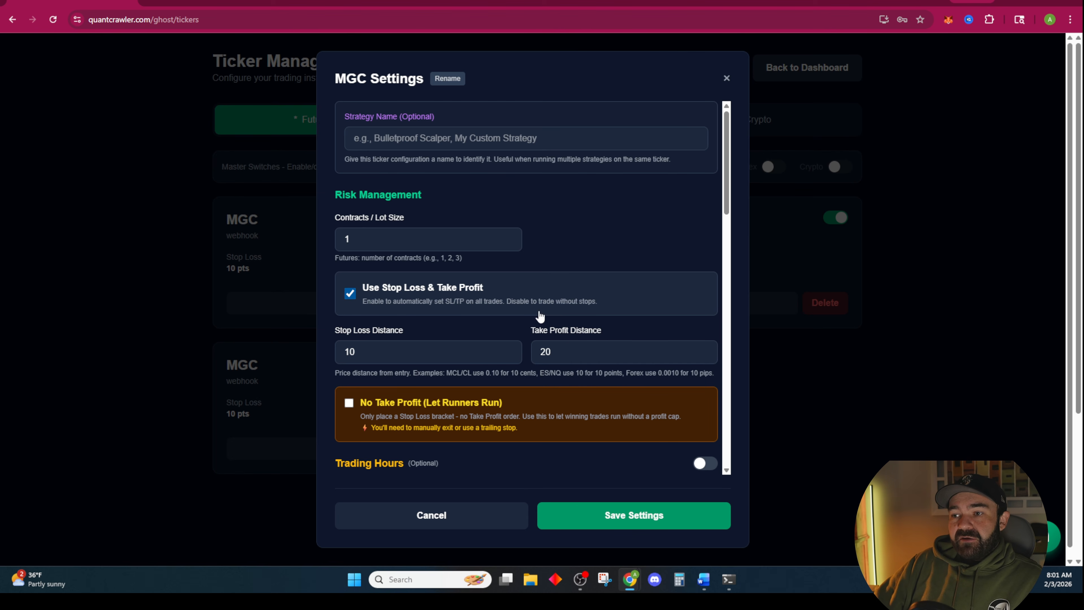
scroll(565, 303, "down", 5)
scroll(566, 303, "down", 5)
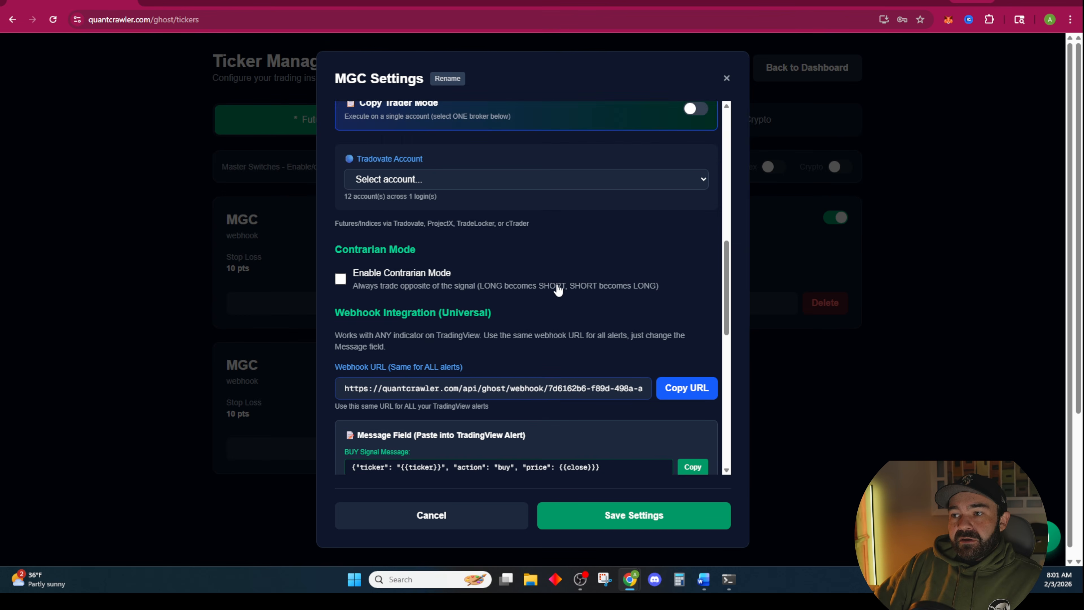
scroll(574, 367, "down", 1)
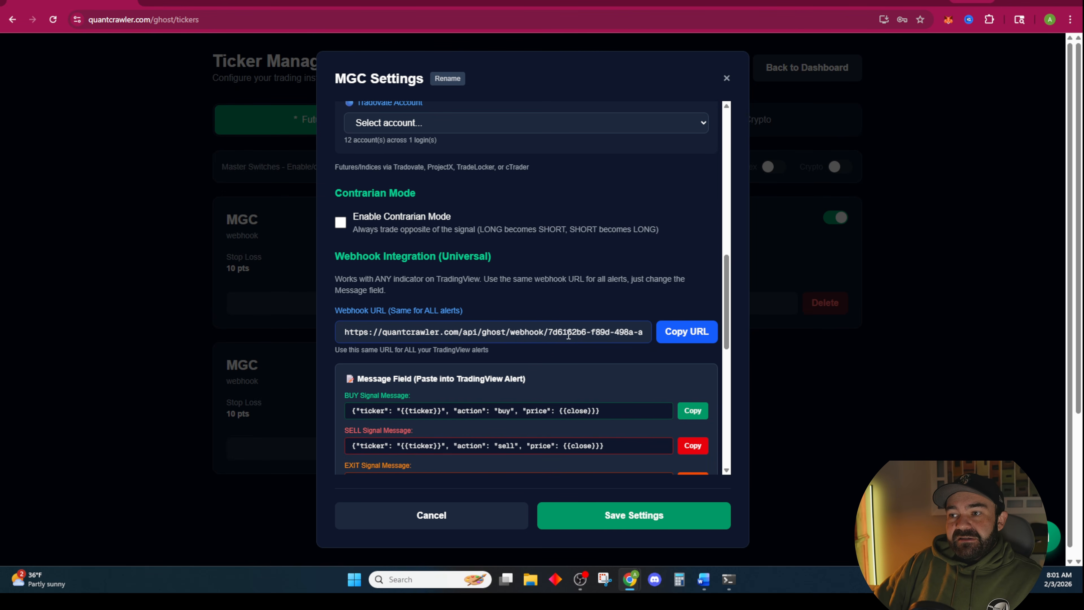
left_click(726, 78)
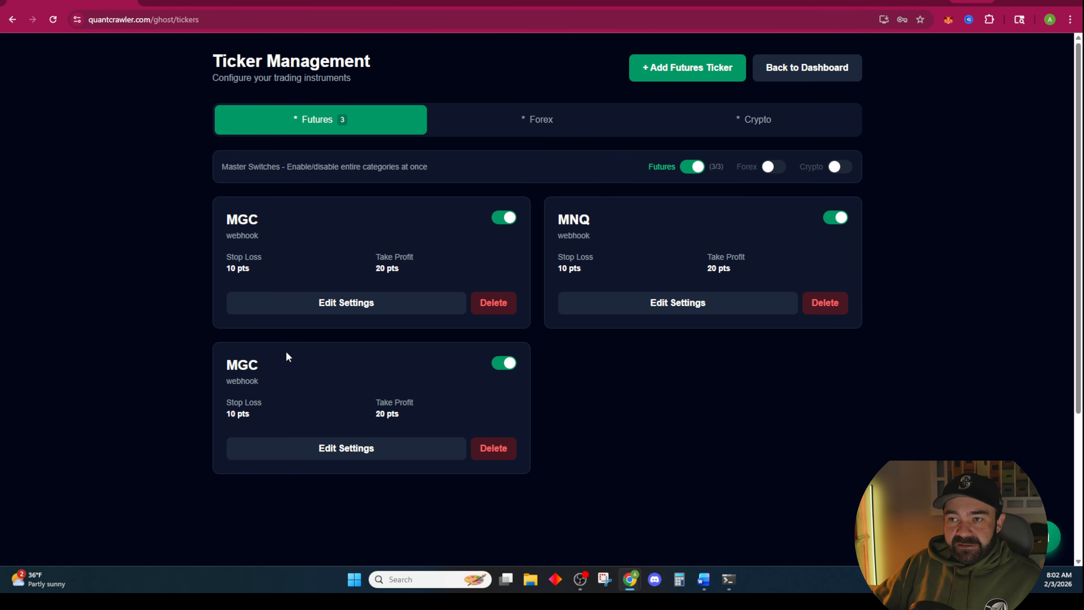
Step: Delete the second MGC ticker and the MNQ ticker, keeping only the original MGC ticker
left_click(504, 456)
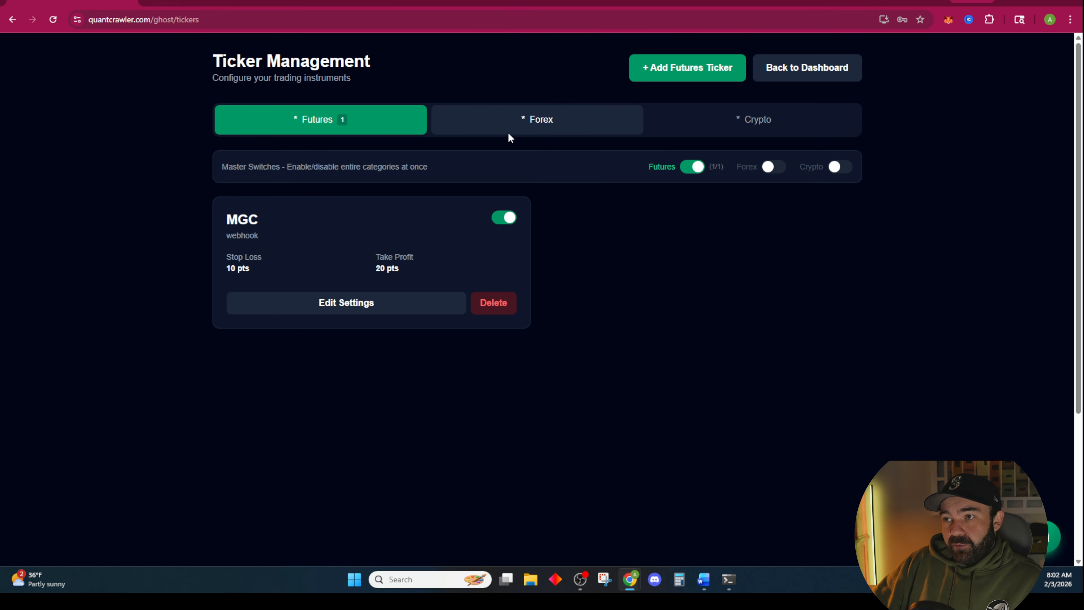
Step: In the remaining MGC ticker's settings, disable stop loss and take profit and select a Tradovate account
left_click(349, 305)
left_click(350, 293)
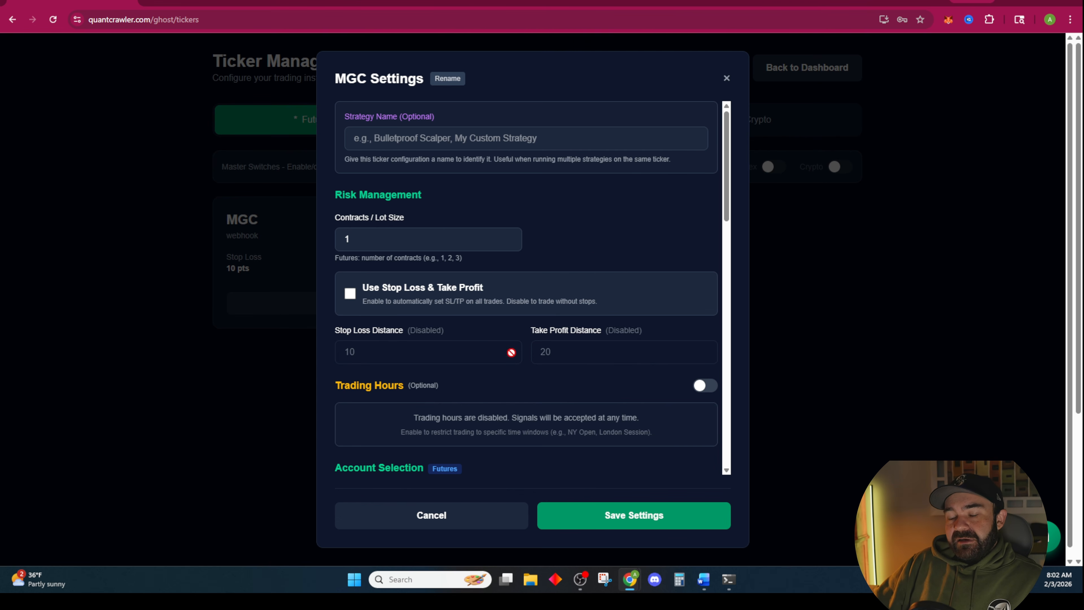
scroll(454, 299, "down", 8)
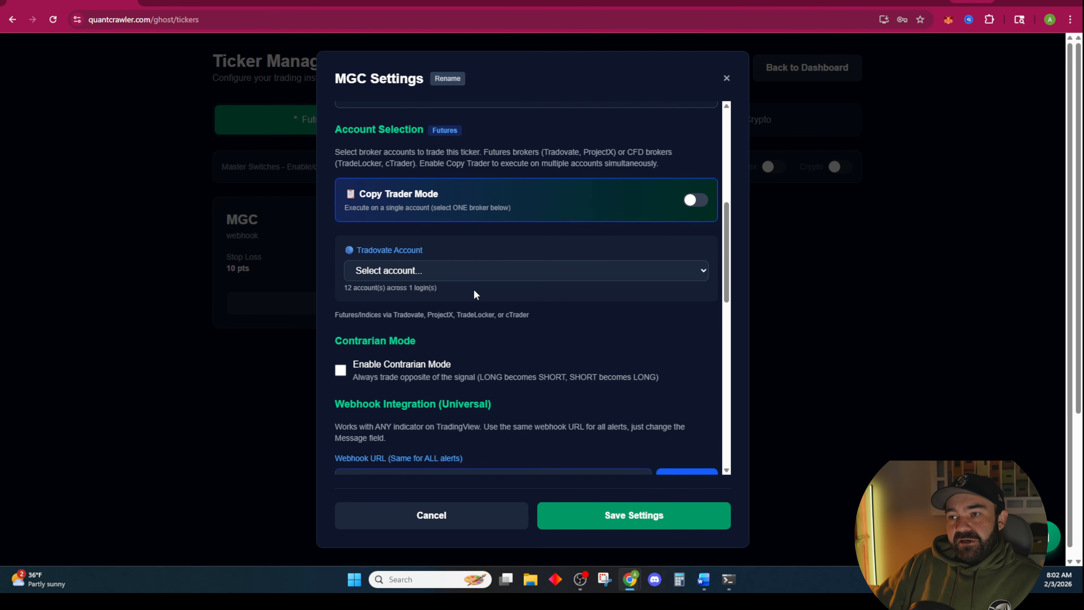
left_click(488, 276)
left_click(482, 303)
scroll(476, 261, "down", 6)
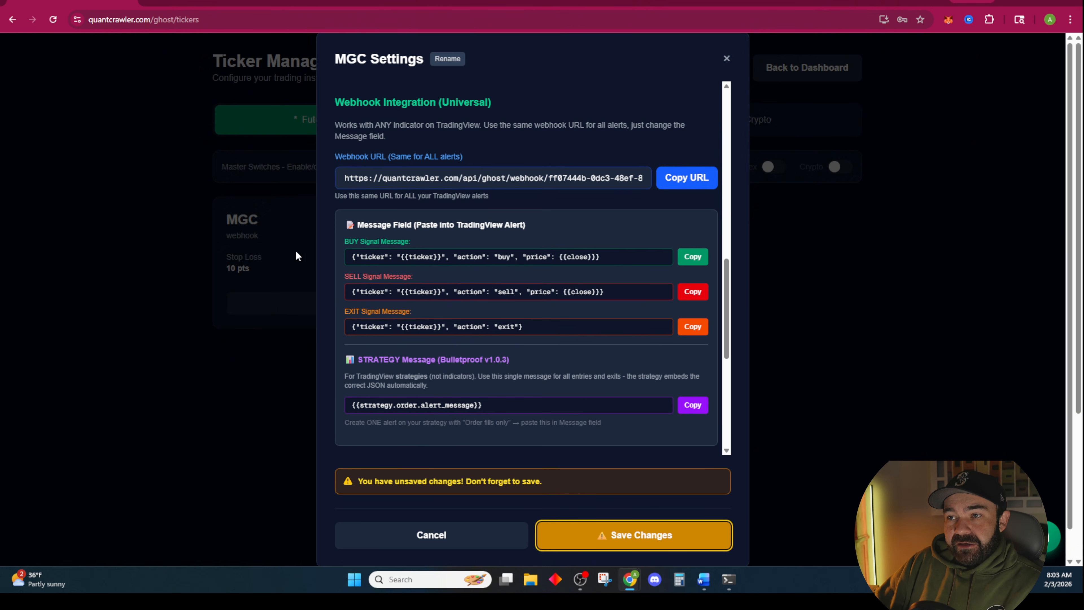
Step: Switch to the MGCJ2026 chart in TradingView
left_click(154, 6)
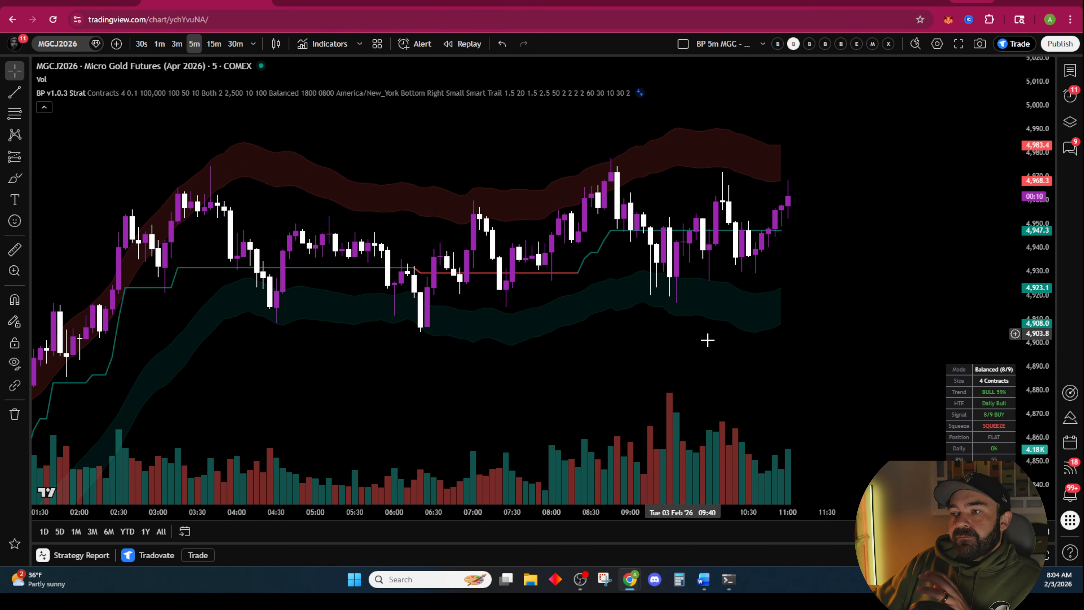
right_click(821, 244)
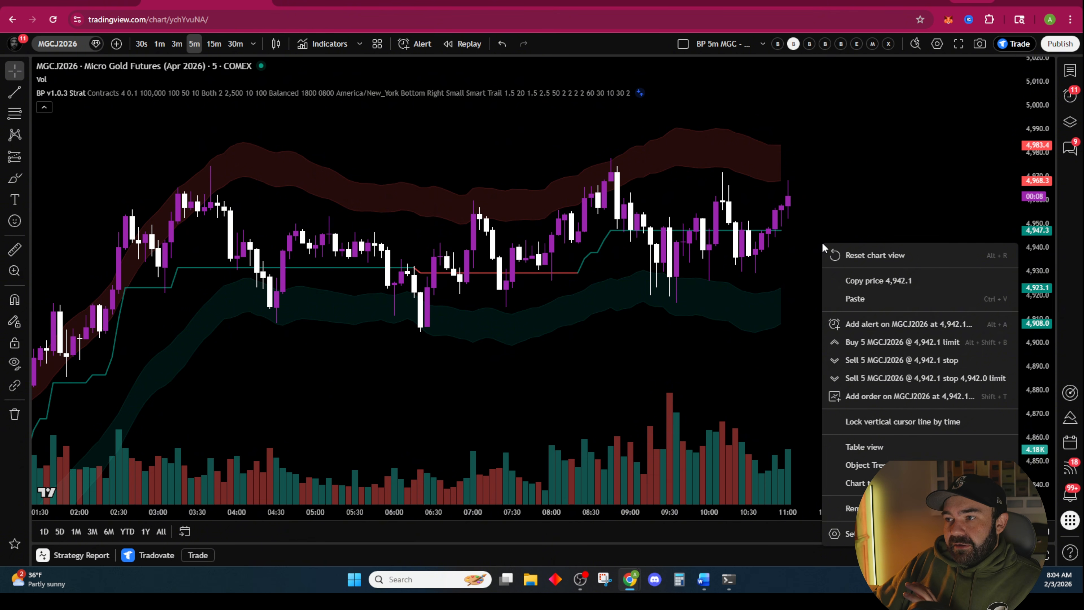
left_click(884, 324)
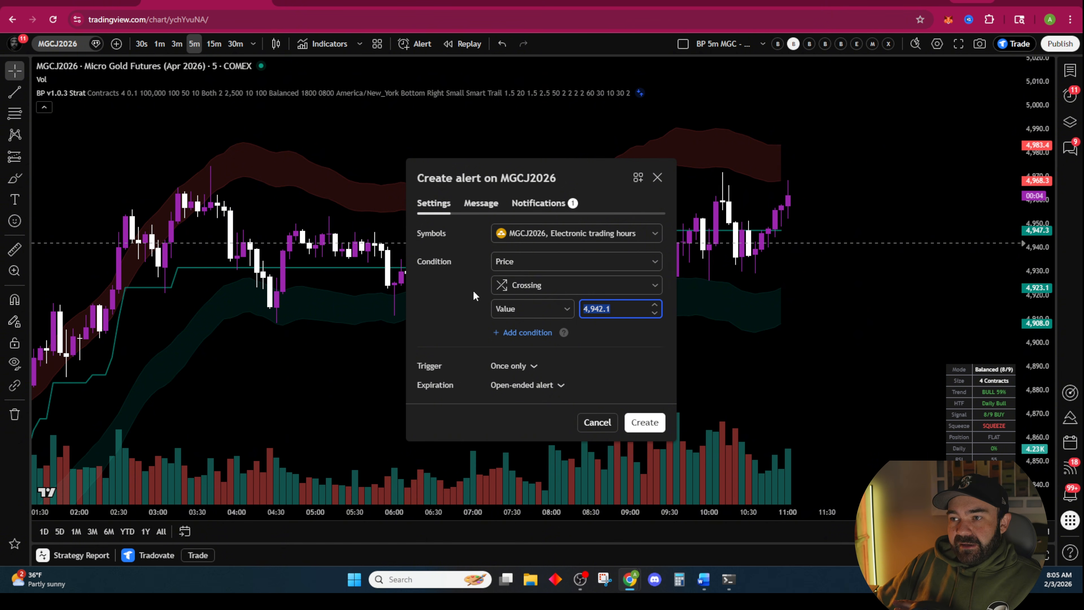
left_click(540, 263)
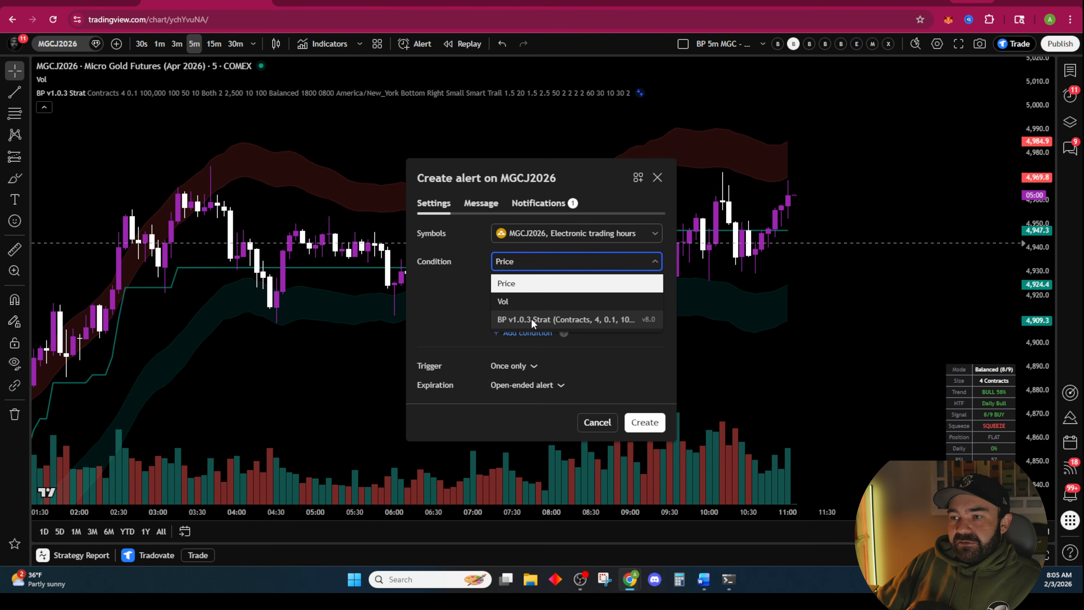
left_click(440, 311)
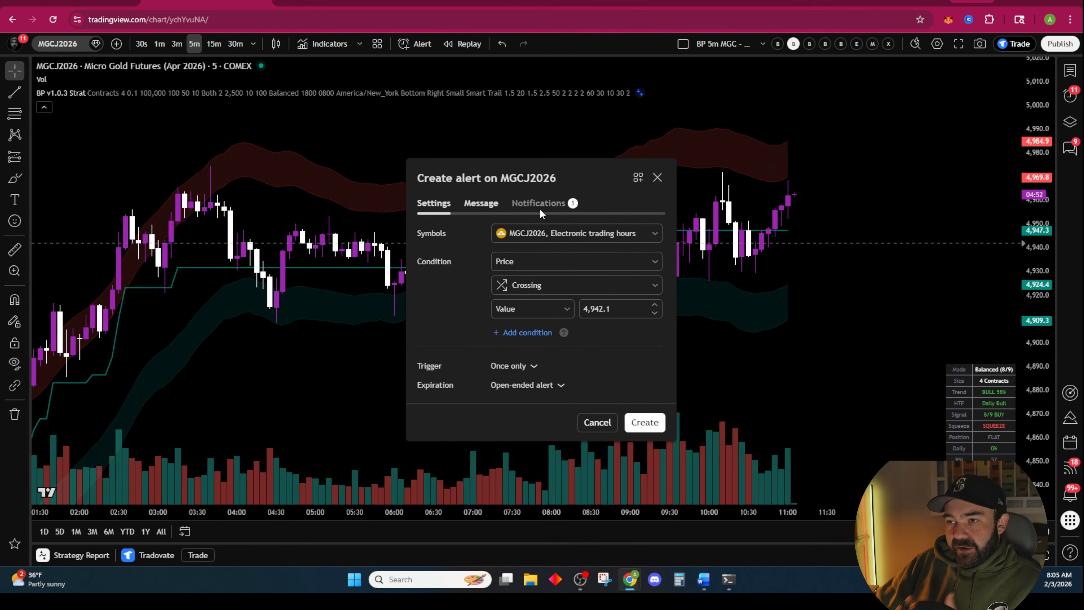
left_click(661, 180)
Step: Start a new alert on the MGCJ2026 chart with the BP v1.0.3 Strat strategy as its condition
right_click(802, 253)
left_click(847, 334)
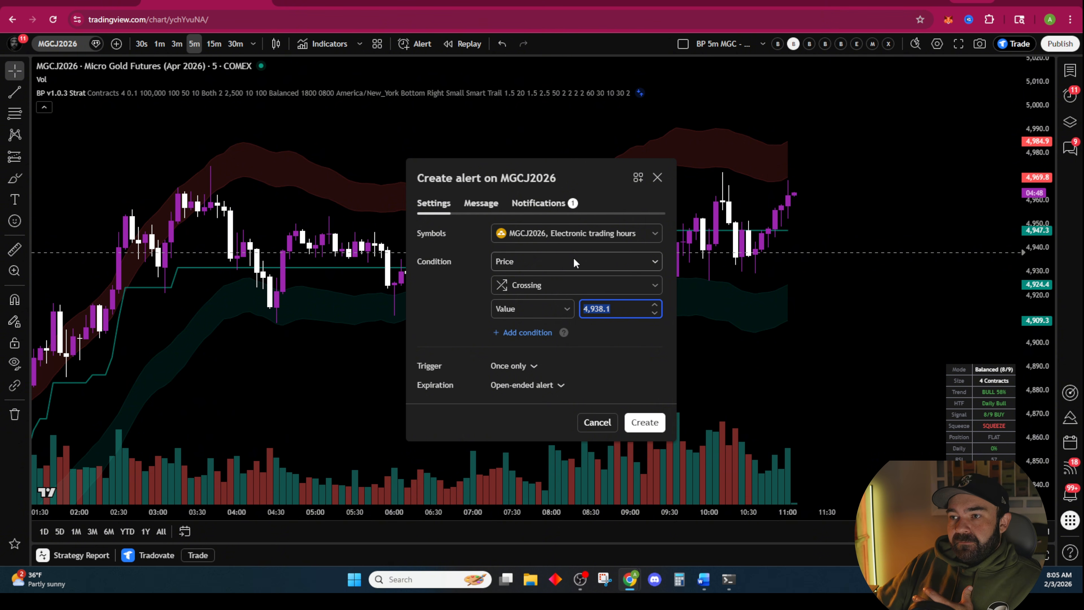
left_click(550, 261)
left_click(551, 316)
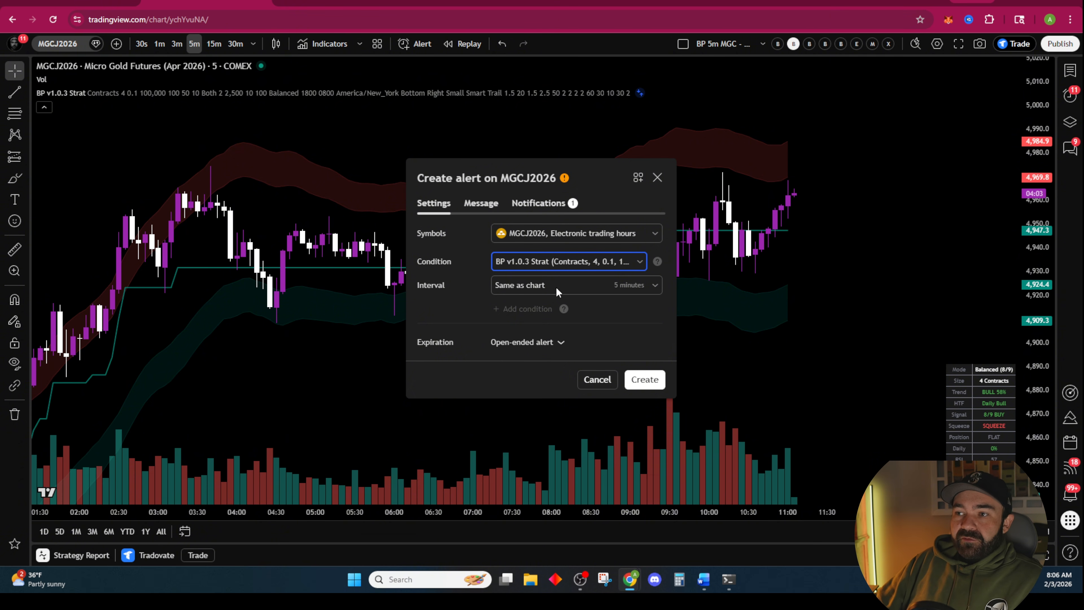
Step: Replace the alert's default message with the strategy message {{strategy.order.alert_message}} copied from the MGC ticker settings
left_click(482, 204)
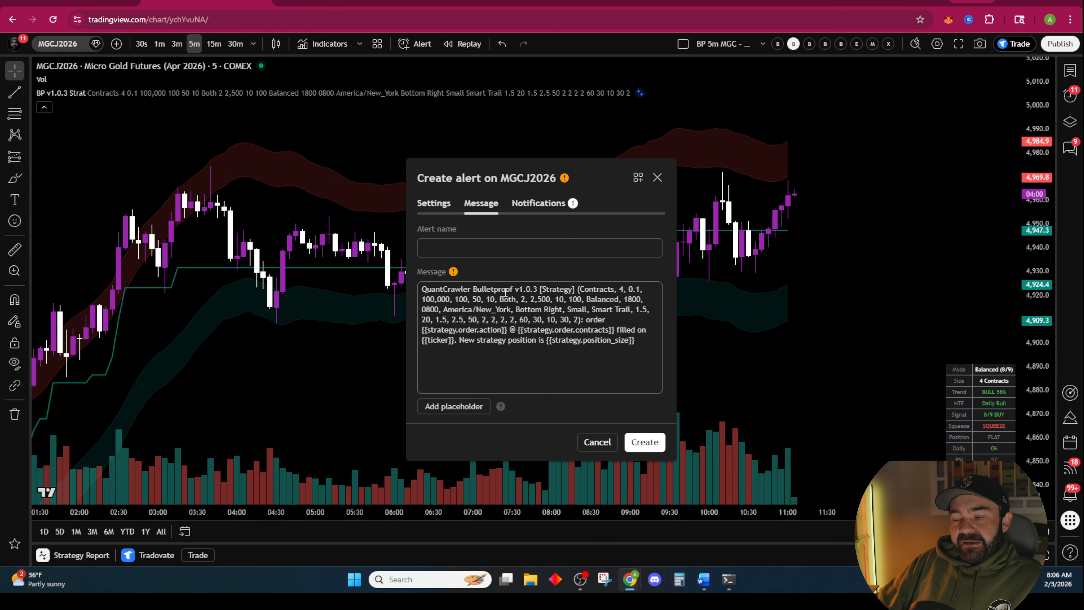
left_click(82, 2)
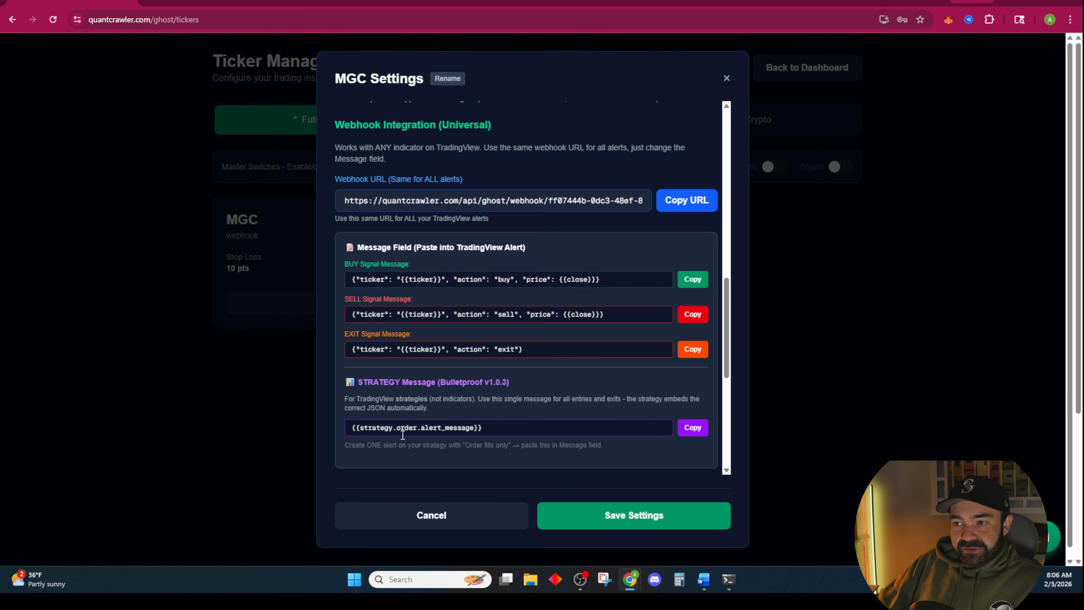
left_click(692, 427)
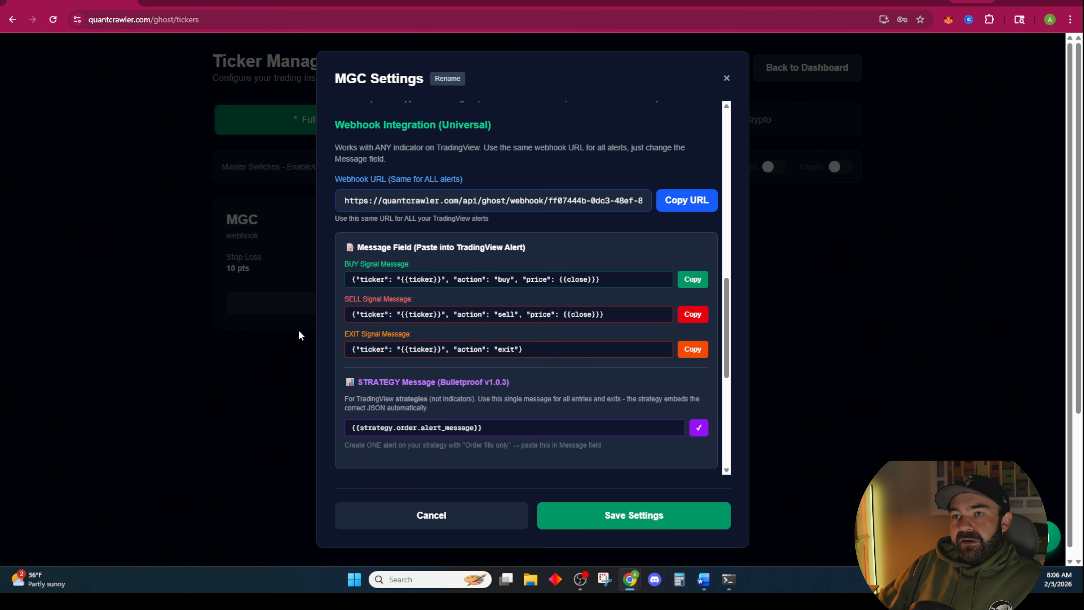
left_click(208, 3)
left_click(538, 333)
key("ctrl+a")
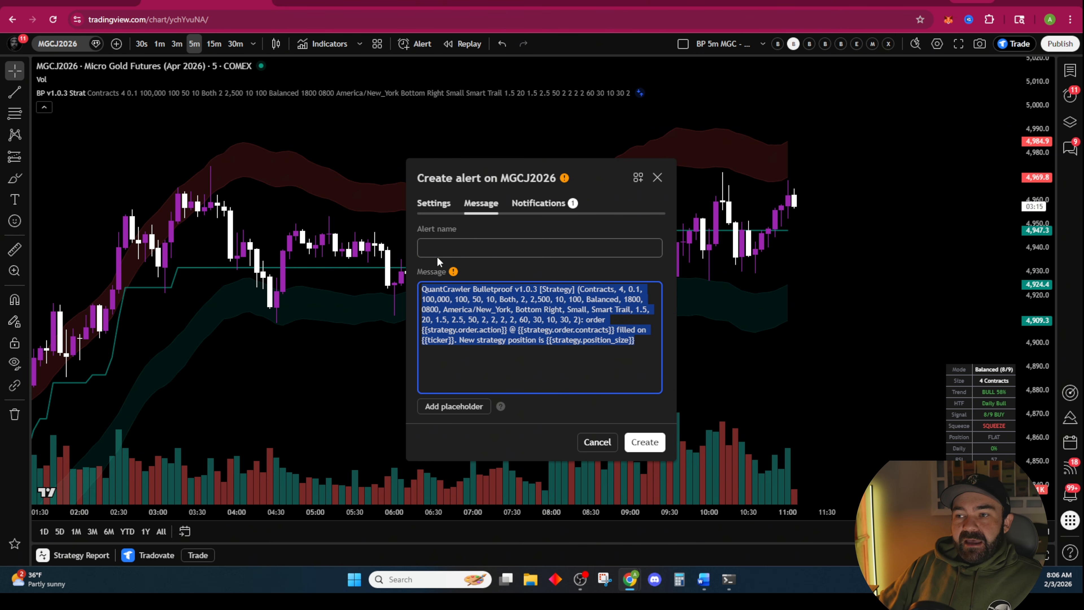
key("BackSpace")
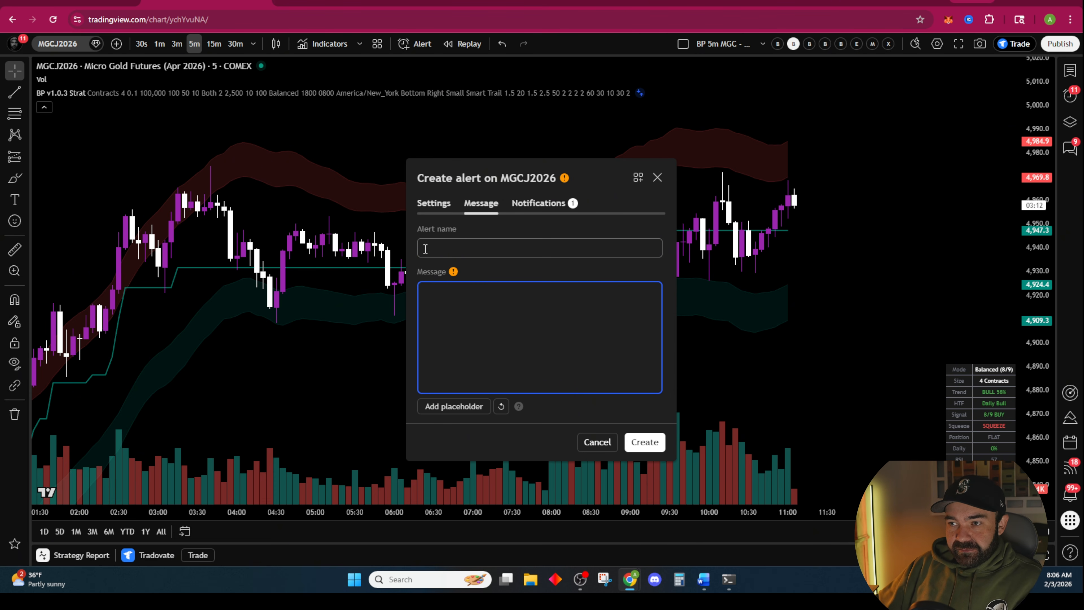
key("ctrl+v")
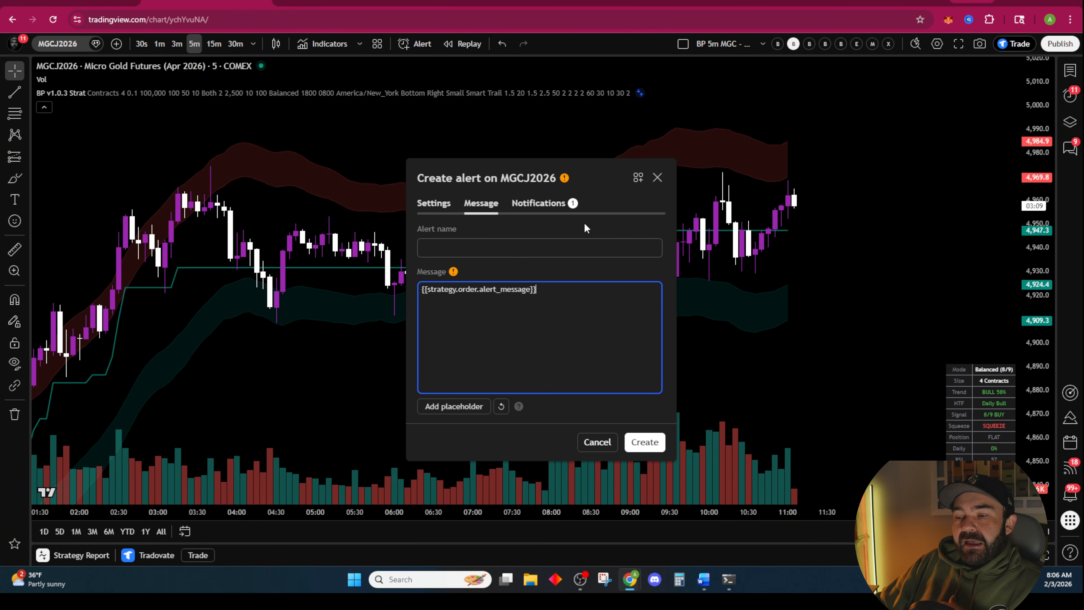
Step: Replace the alert's webhook URL with the one copied from the MGC ticker settings and create the alert
left_click(550, 204)
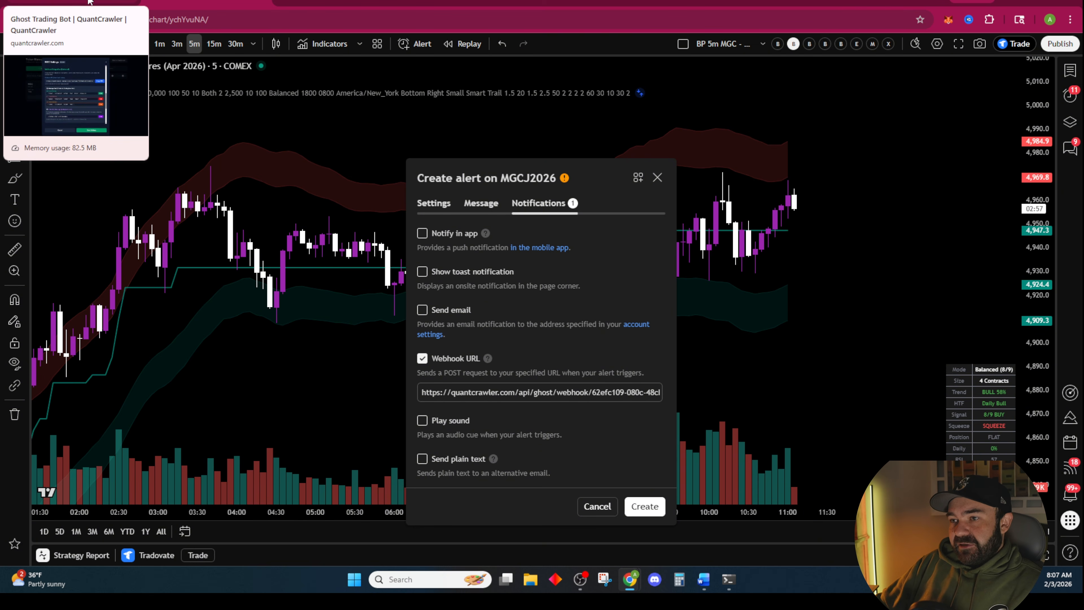
left_click(78, 2)
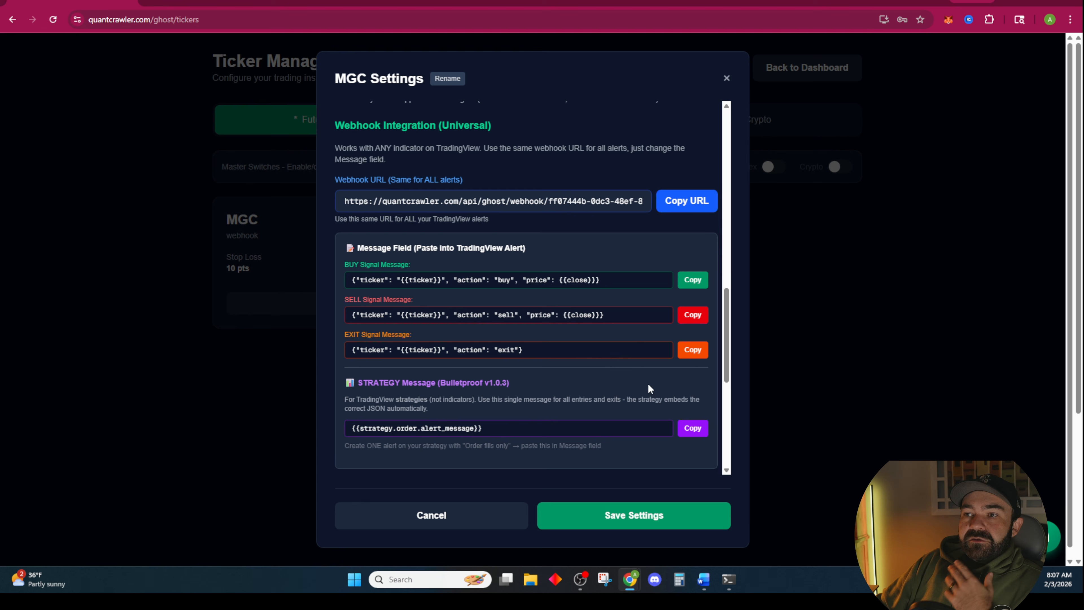
left_click(688, 202)
left_click(207, 2)
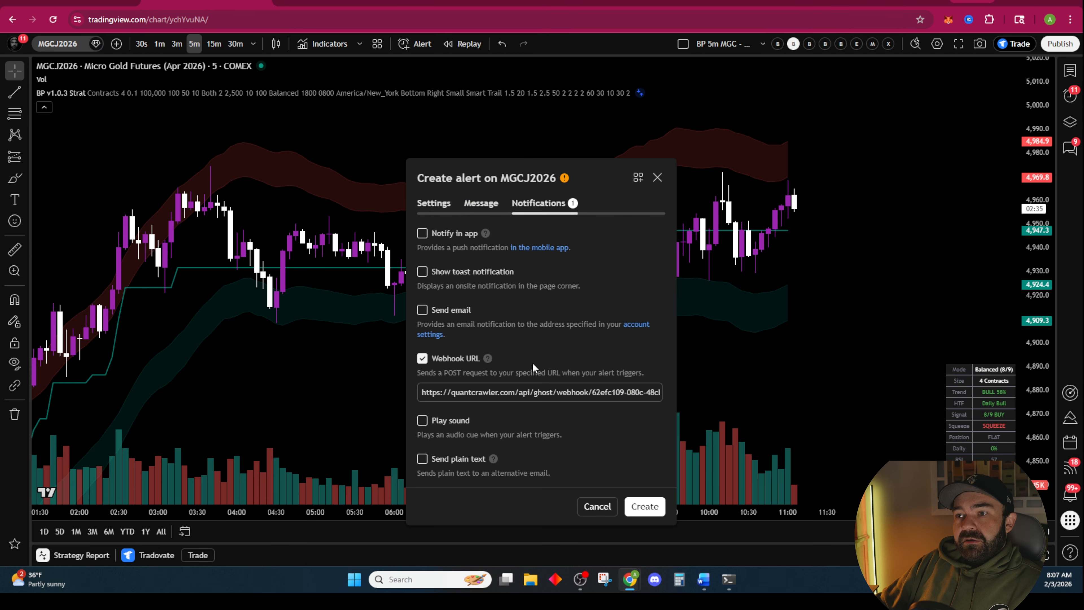
left_click(557, 391)
key("ctrl+a")
key("ctrl+v")
key("ctrl+shift+Tab")
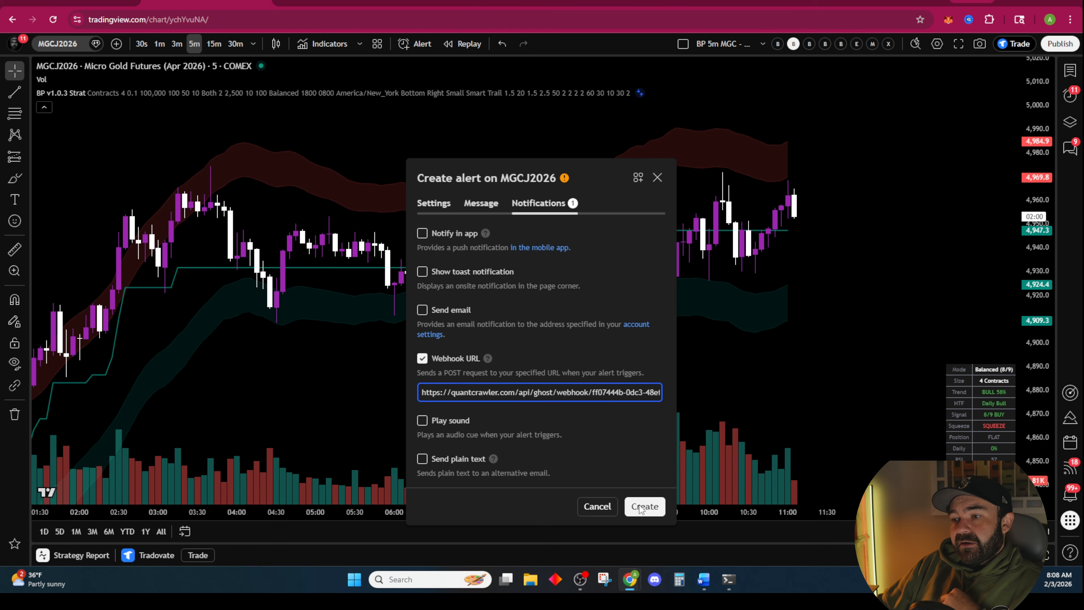
left_click(643, 506)
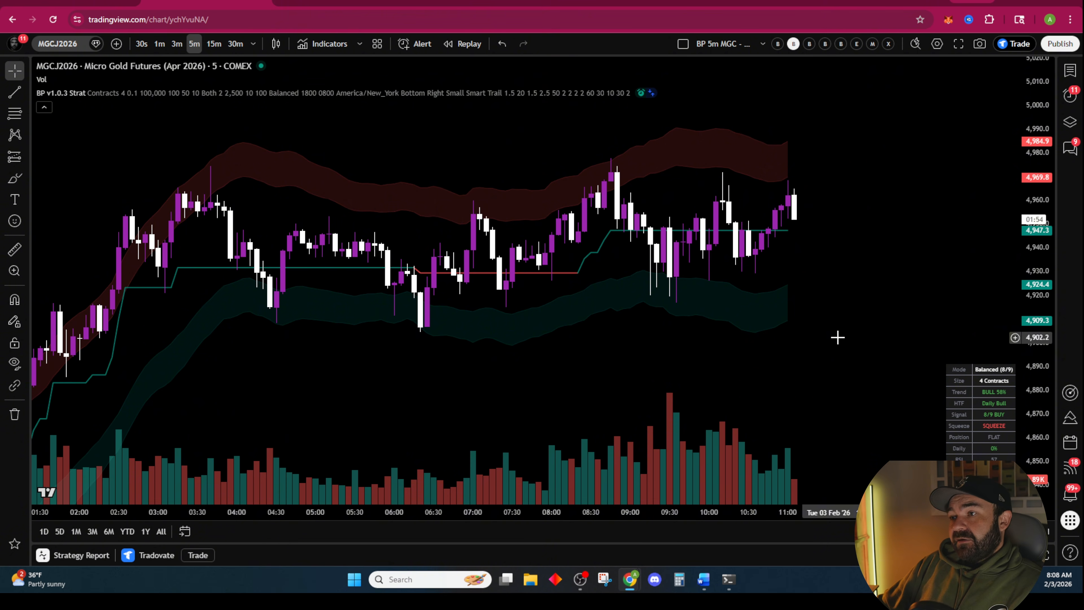
Step: Check the new MGCJ2026 alert in the list of alerts and review the alert log
left_click(1070, 100)
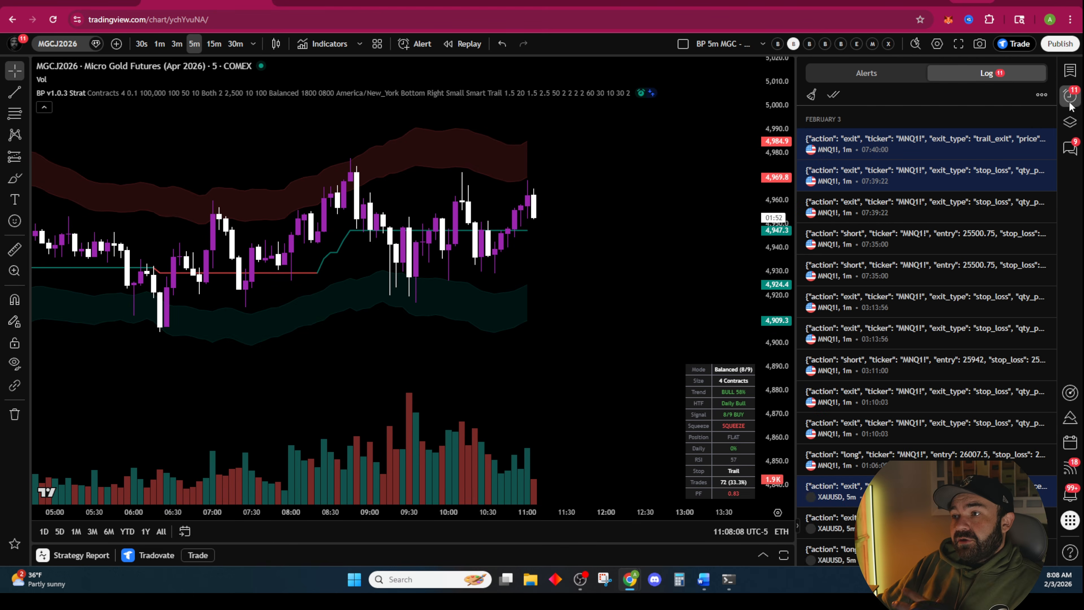
left_click(894, 75)
mouse_move(882, 120)
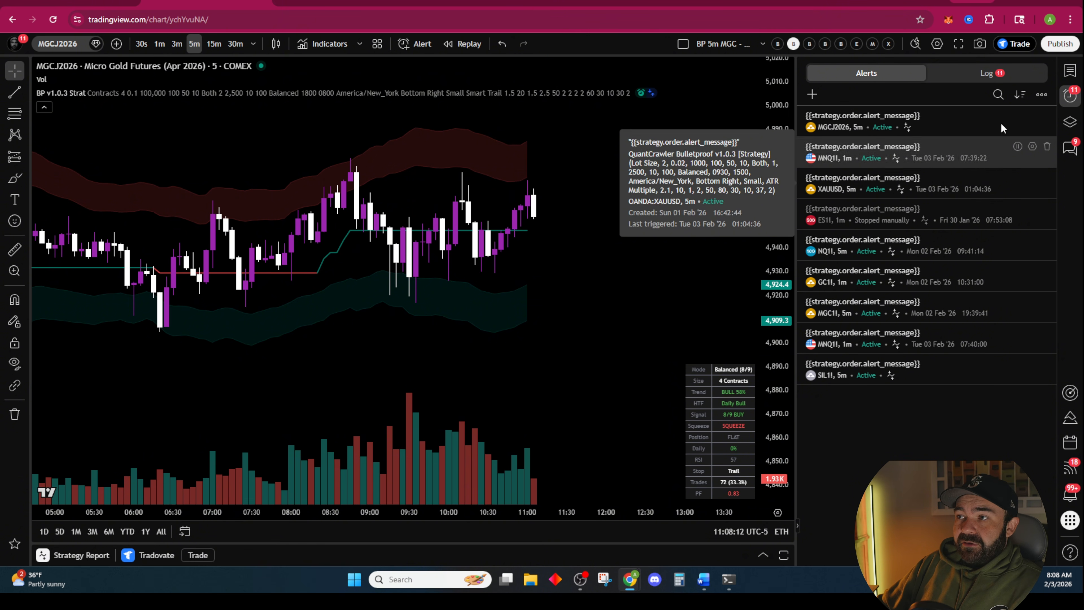
left_click(1000, 73)
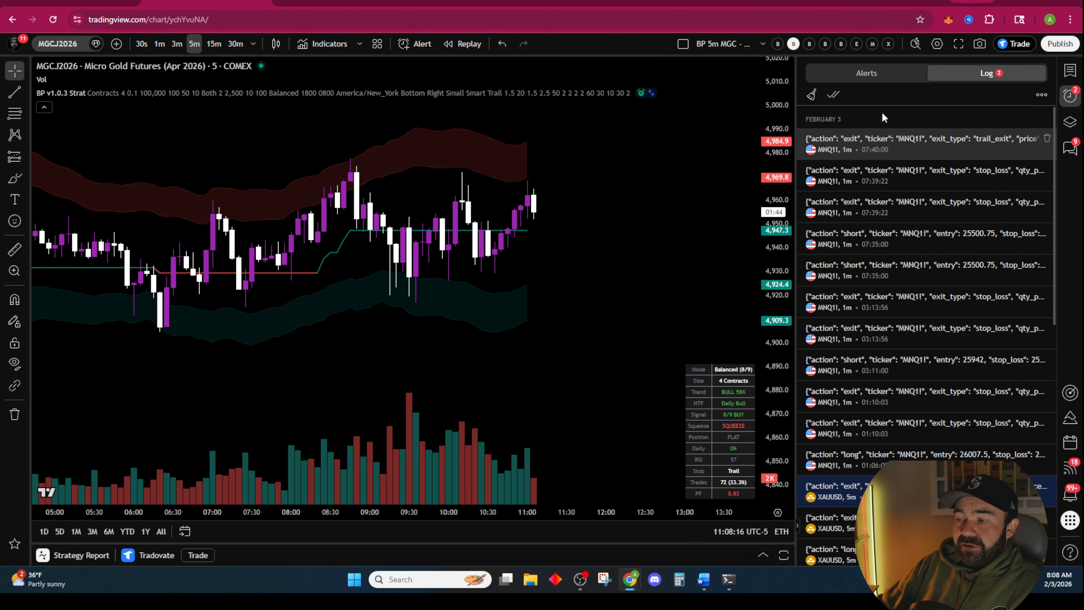
left_click(864, 74)
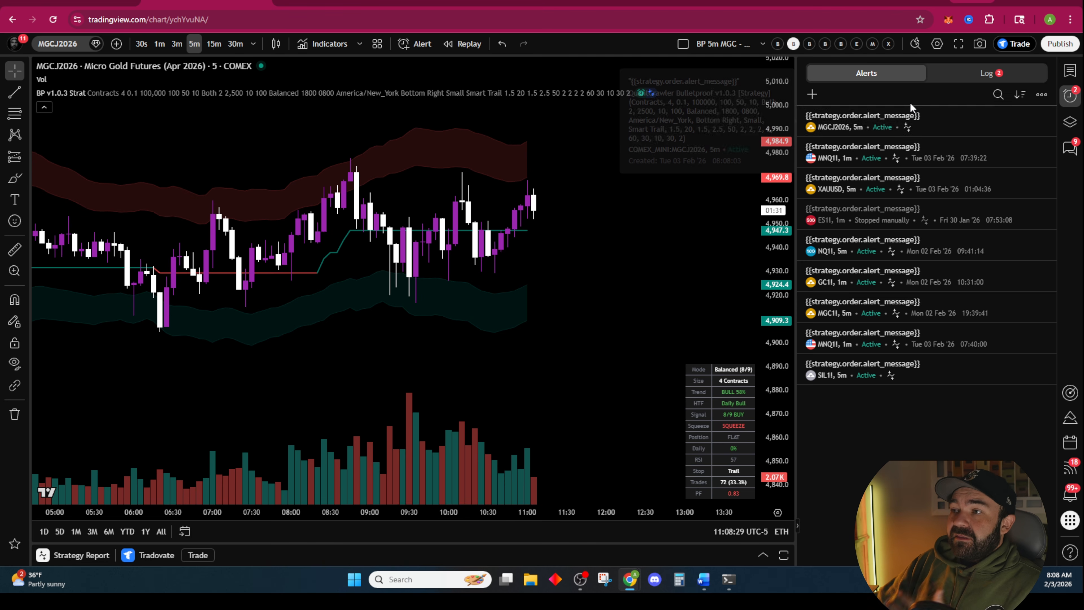
left_click(1070, 95)
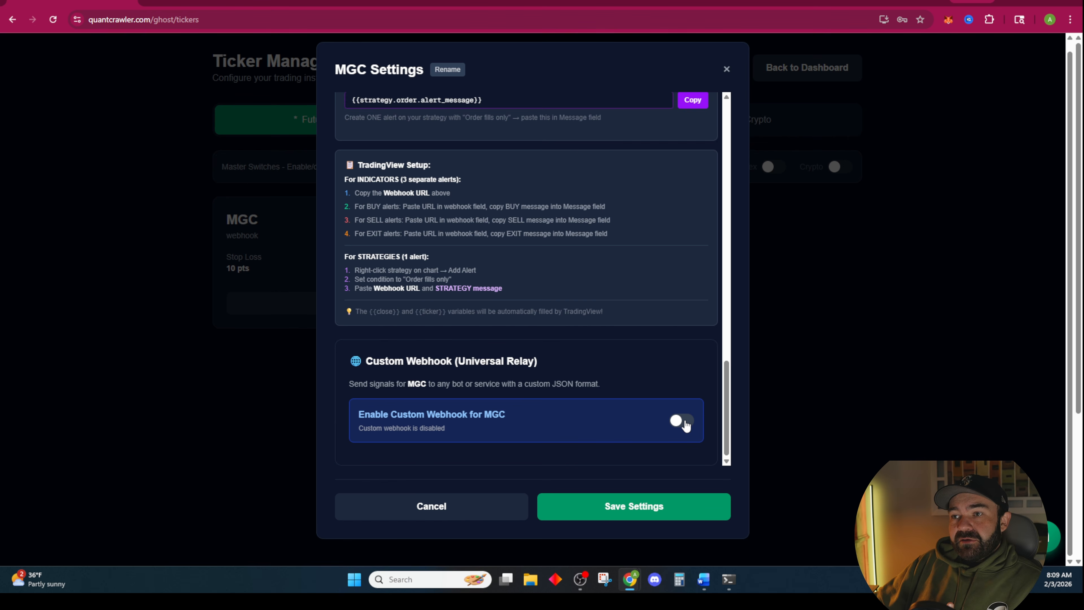
Step: Enable the custom webhook for MGC, examine its URL, JSON template and available variables, and disable it again
left_click(685, 422)
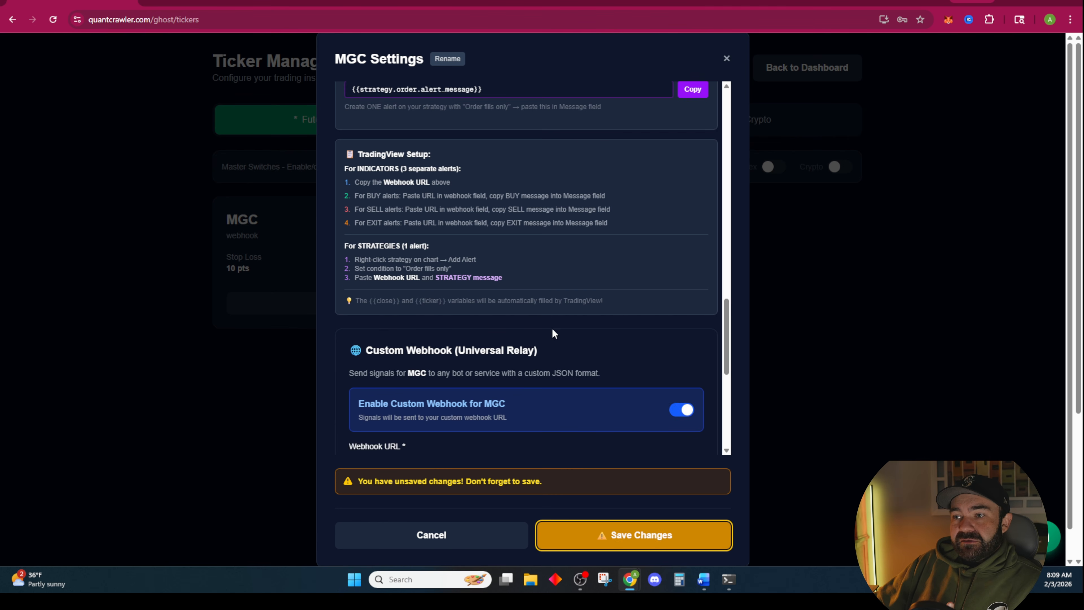
scroll(559, 331, "down", 5)
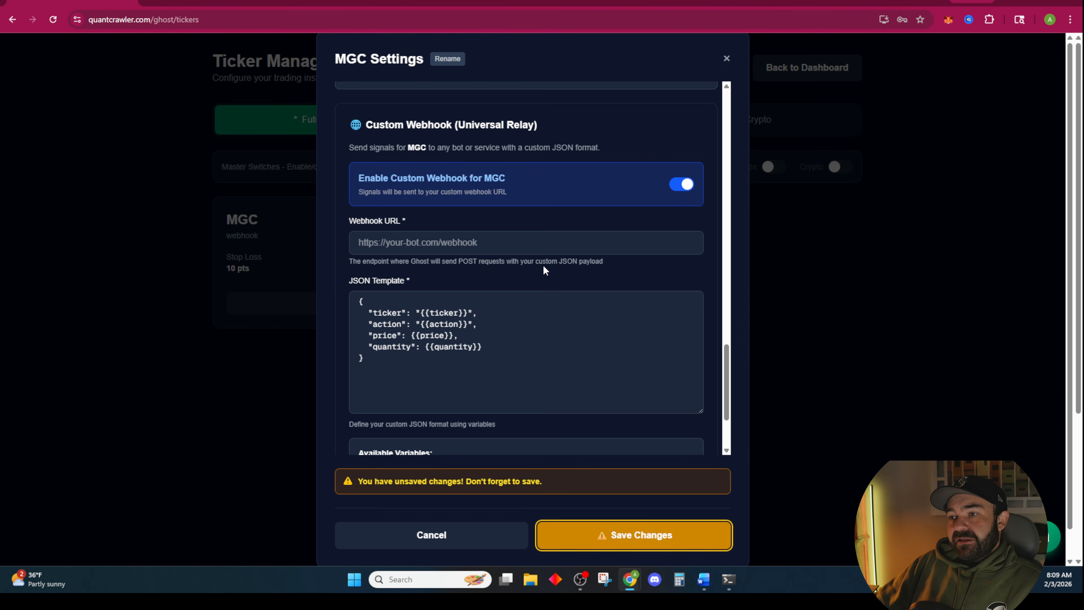
scroll(543, 269, "down", 3)
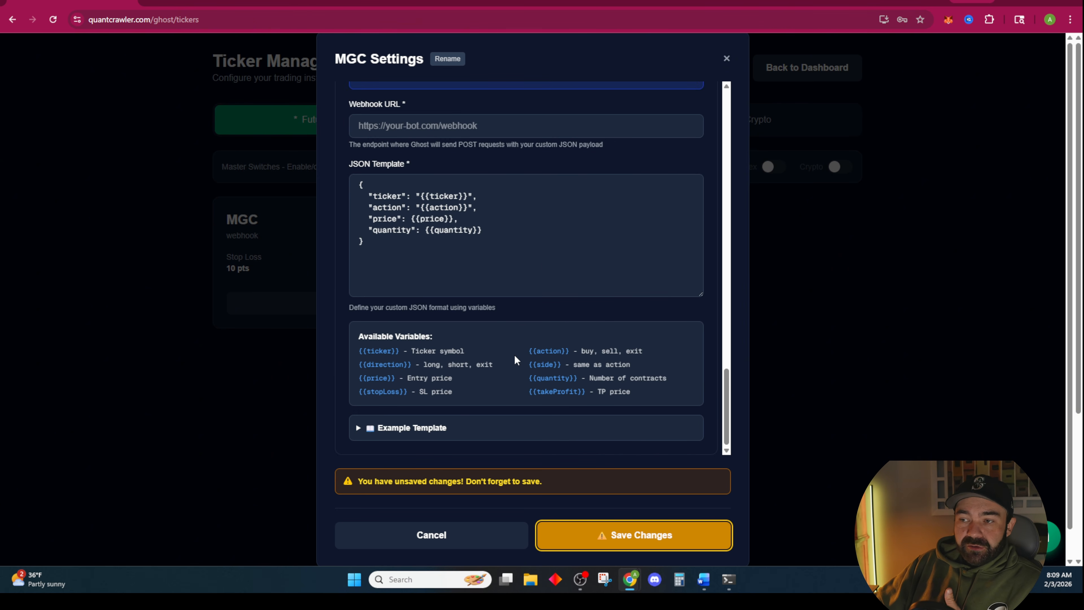
scroll(514, 360, "up", 3)
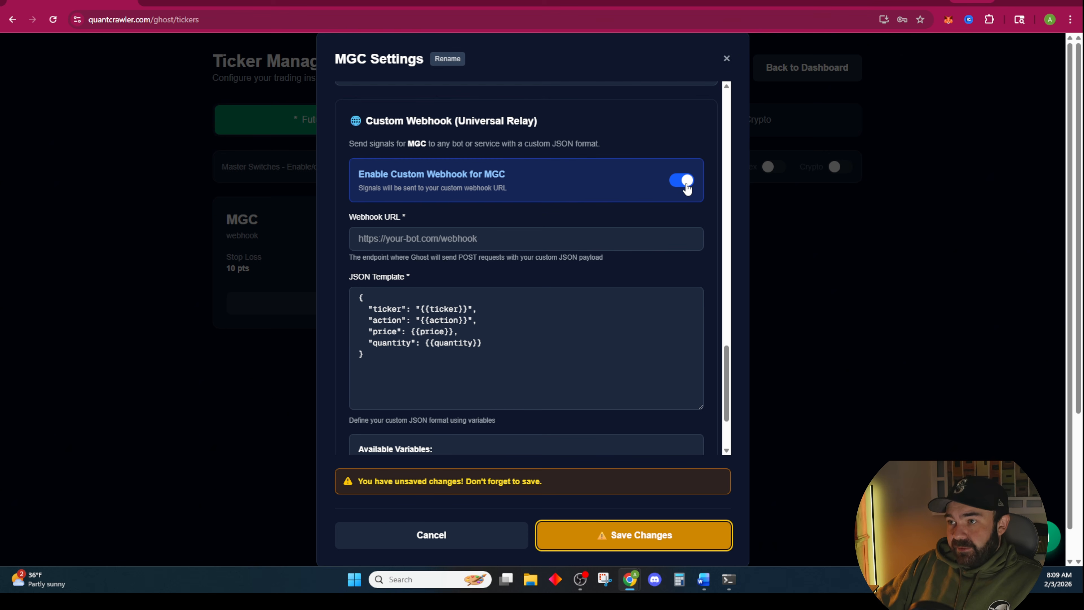
left_click(687, 183)
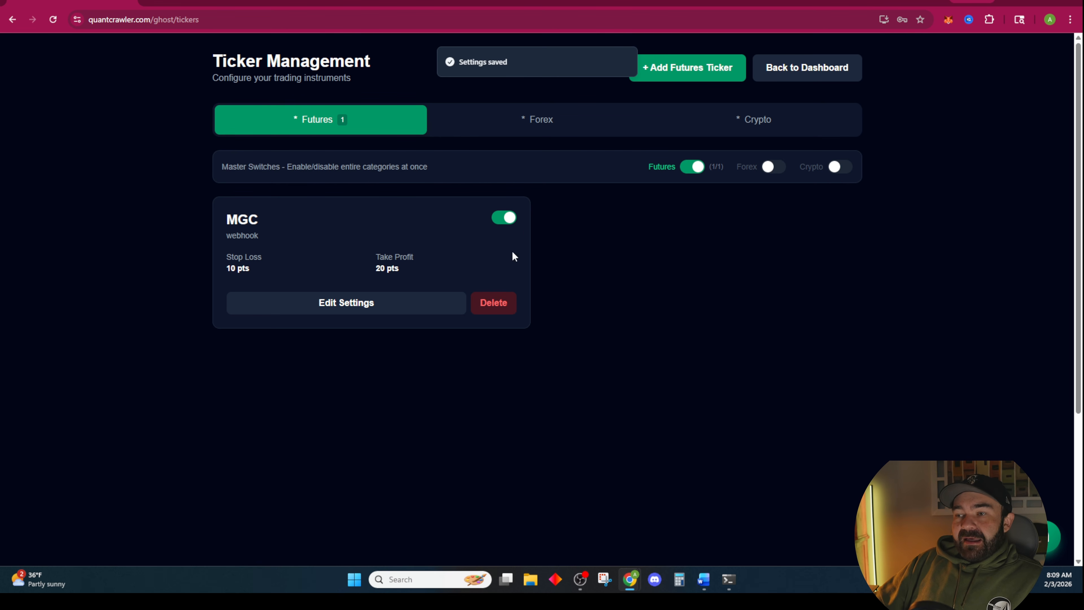
Step: Save the MGC ticker settings and return to the Ghost dashboard
left_click(819, 72)
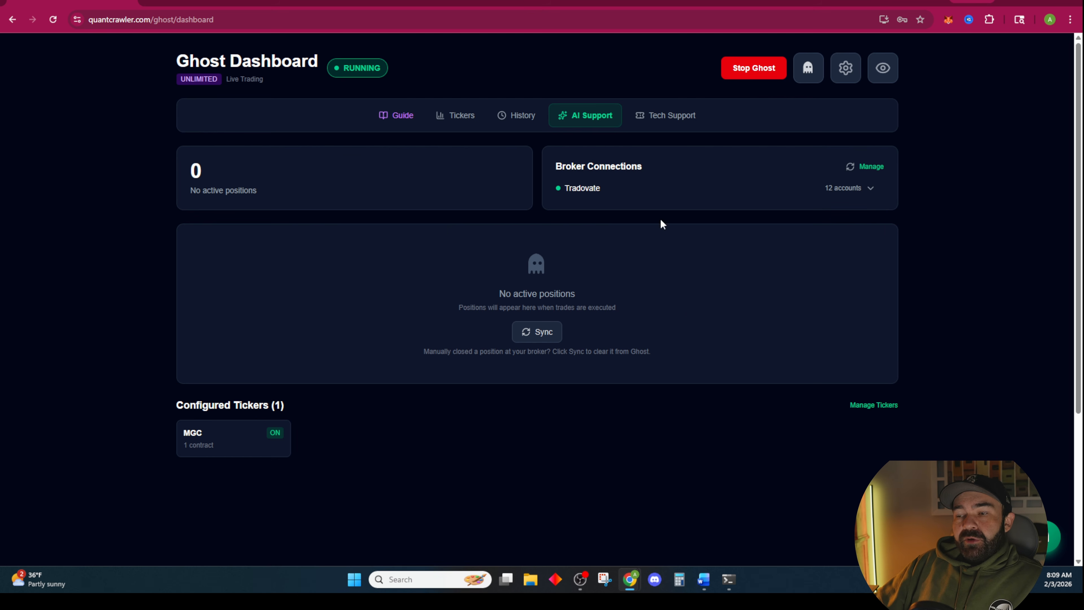